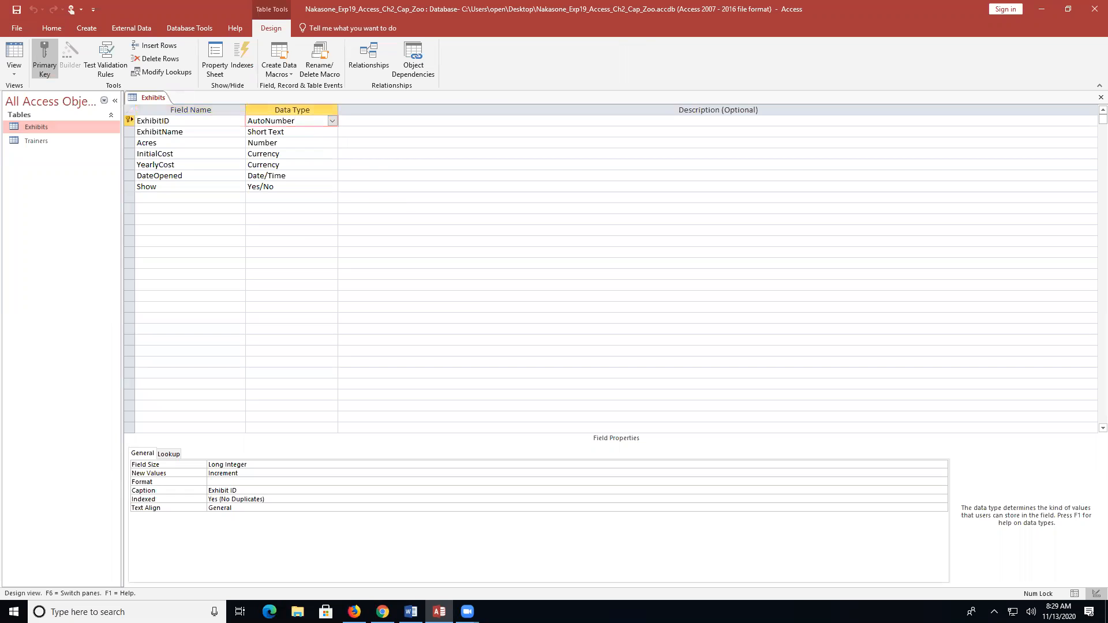
Step: Review the properties of the Exhibits table's fields from ExhibitName to Show, view its records in Datasheet view, and close the table
{"action": "left_click", "coordinate": [244, 132]}
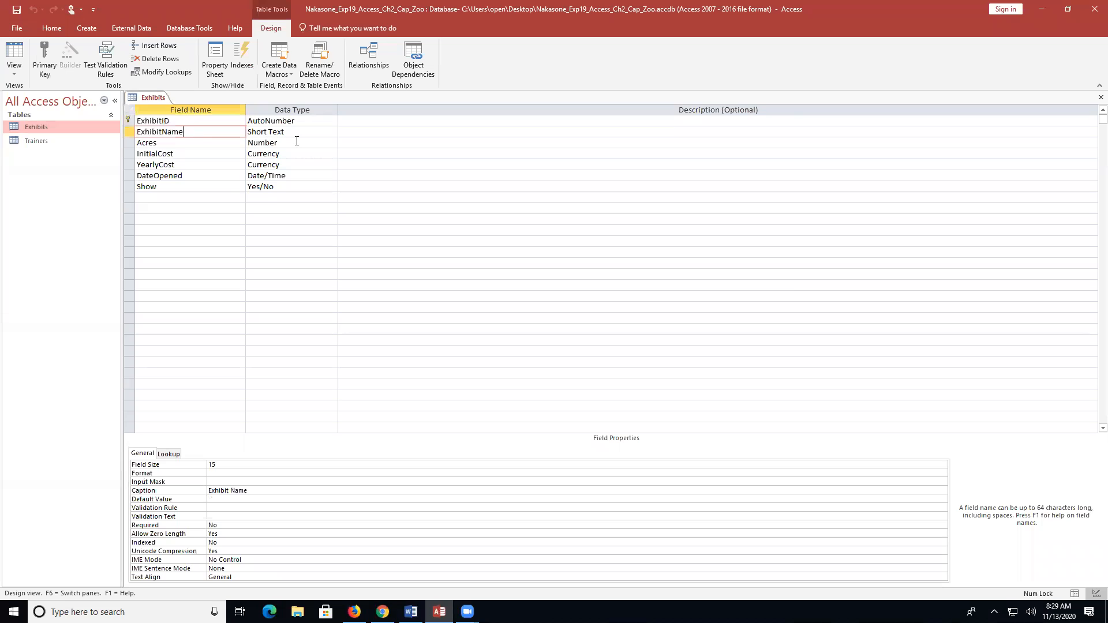
{"action": "left_click", "coordinate": [255, 491]}
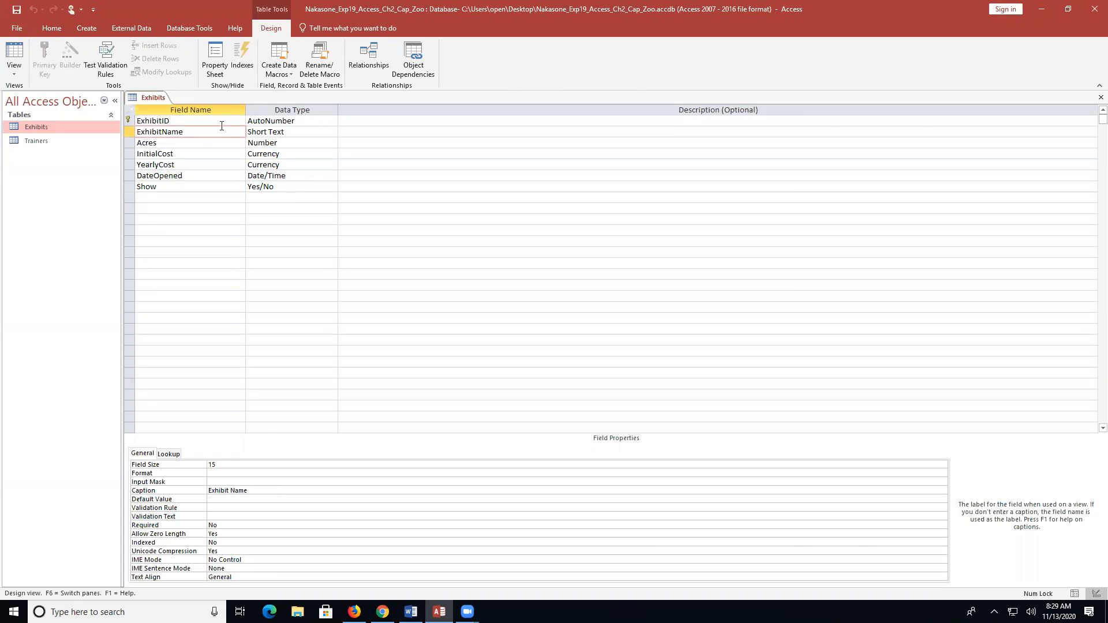
{"action": "left_click", "coordinate": [221, 143]}
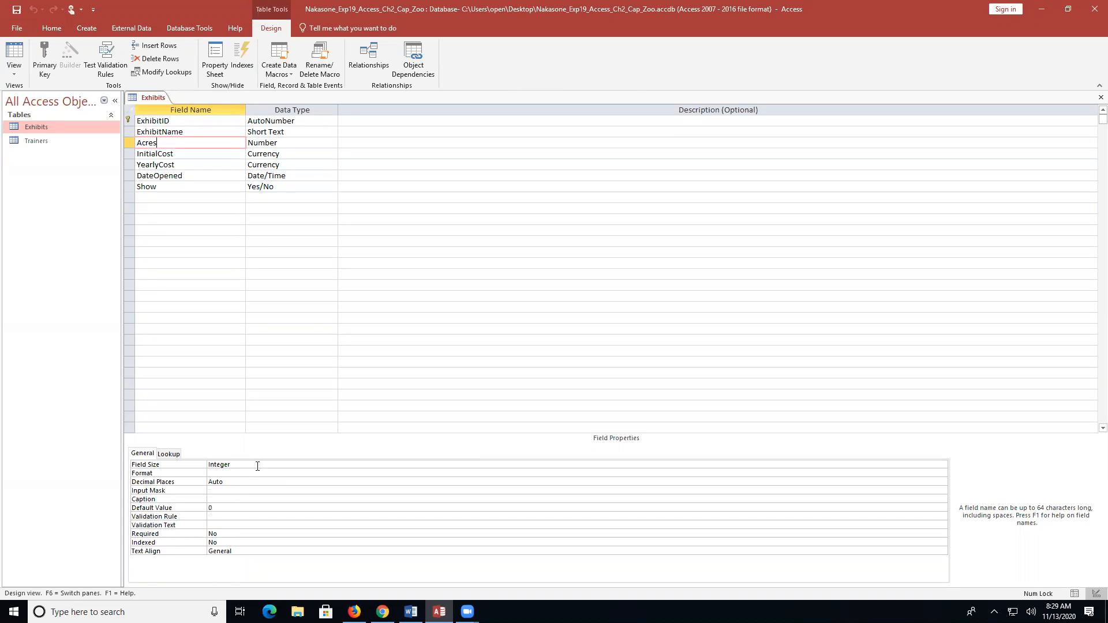
{"action": "left_click", "coordinate": [218, 157]}
{"action": "left_click", "coordinate": [208, 166]}
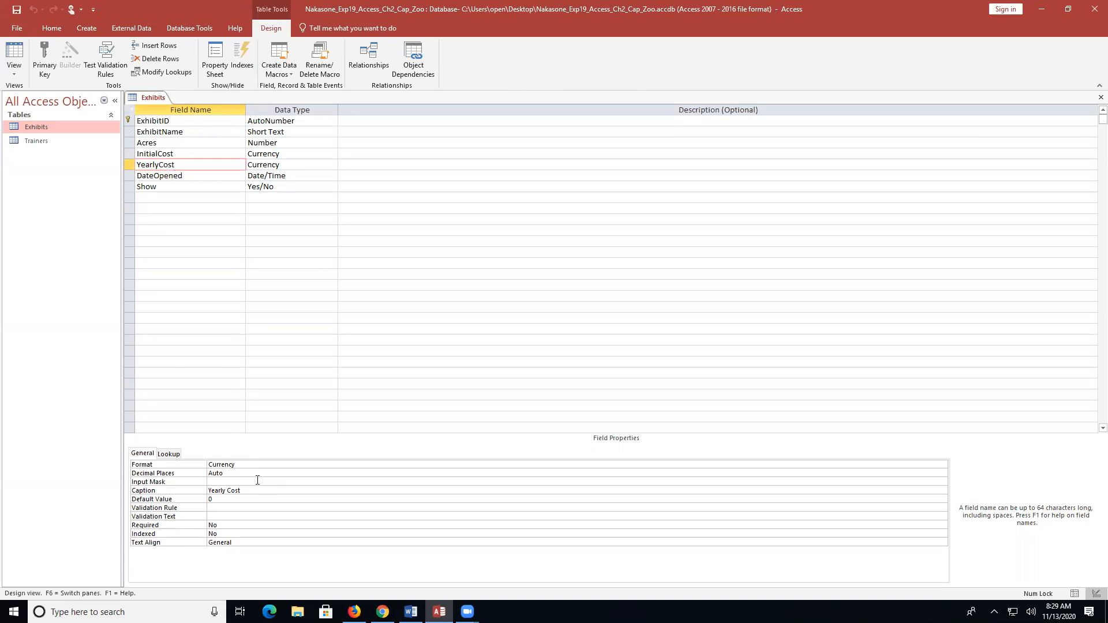
{"action": "left_click", "coordinate": [220, 175]}
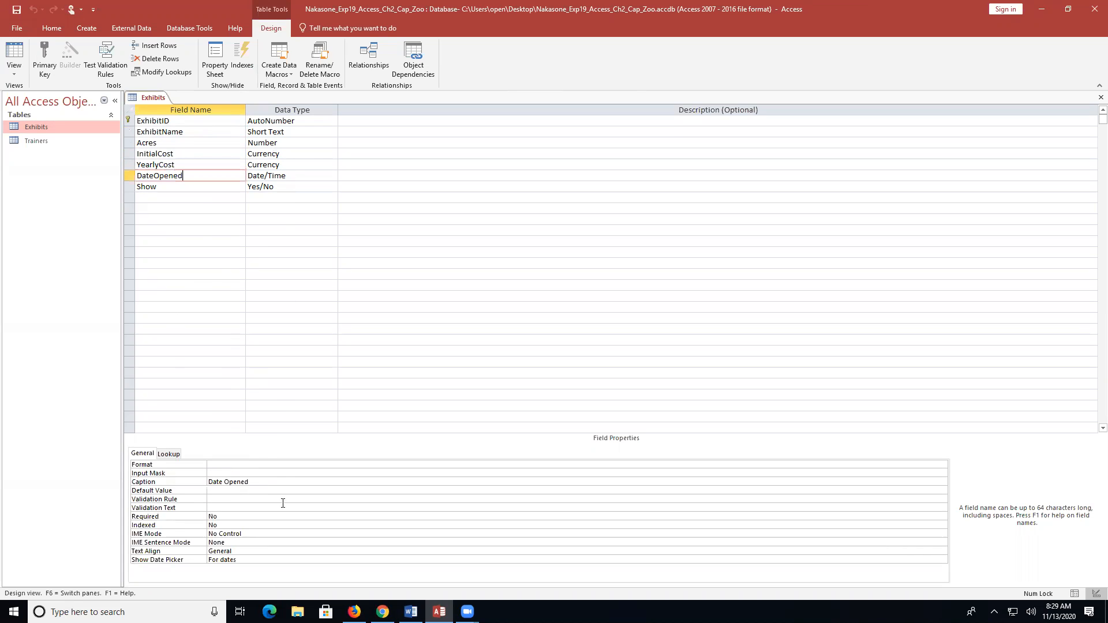
{"action": "left_click", "coordinate": [283, 482]}
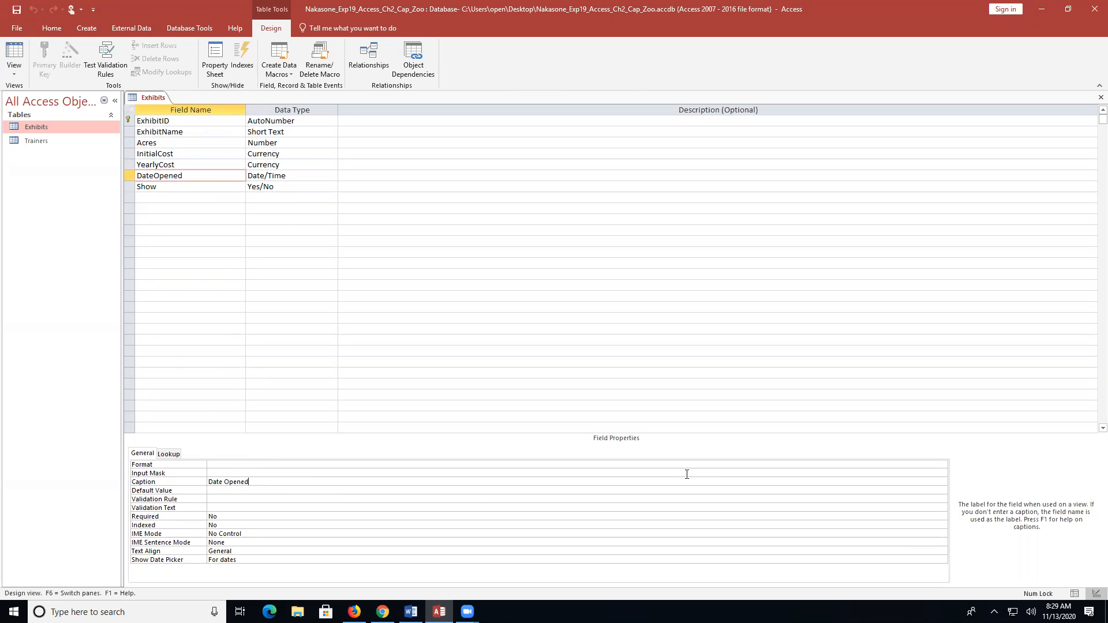
{"action": "left_click", "coordinate": [208, 187]}
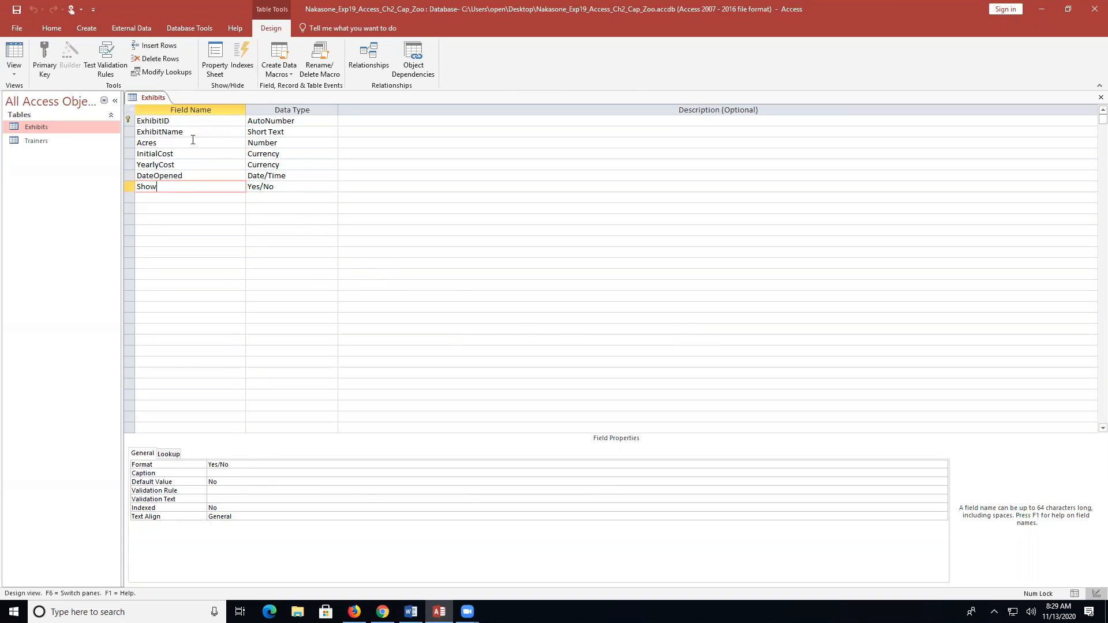
{"action": "left_click", "coordinate": [14, 54]}
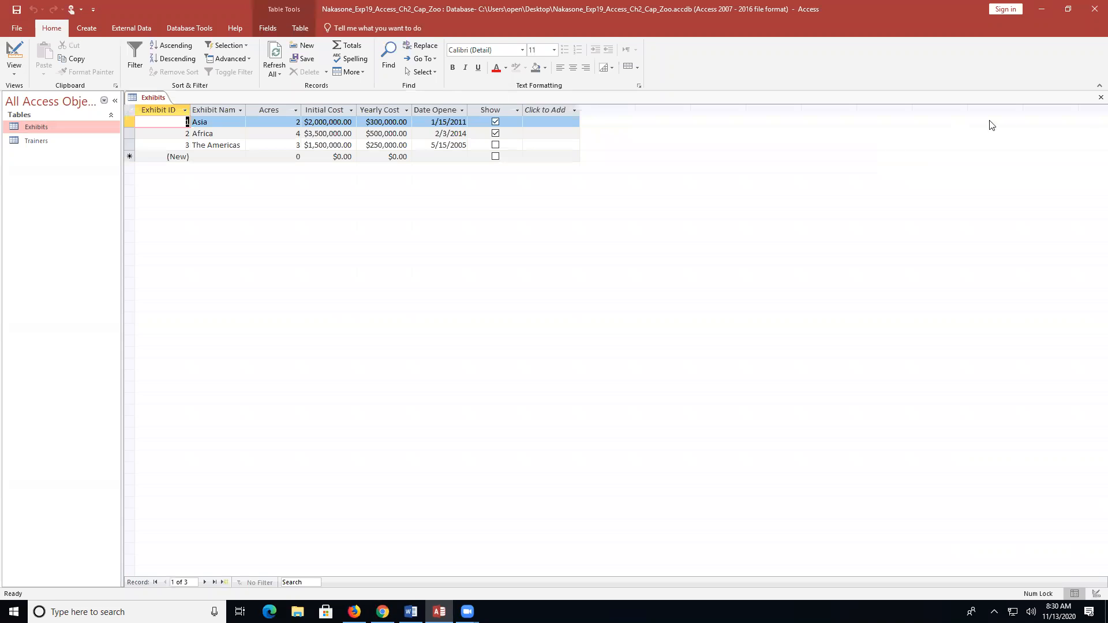
{"action": "left_click", "coordinate": [1100, 97]}
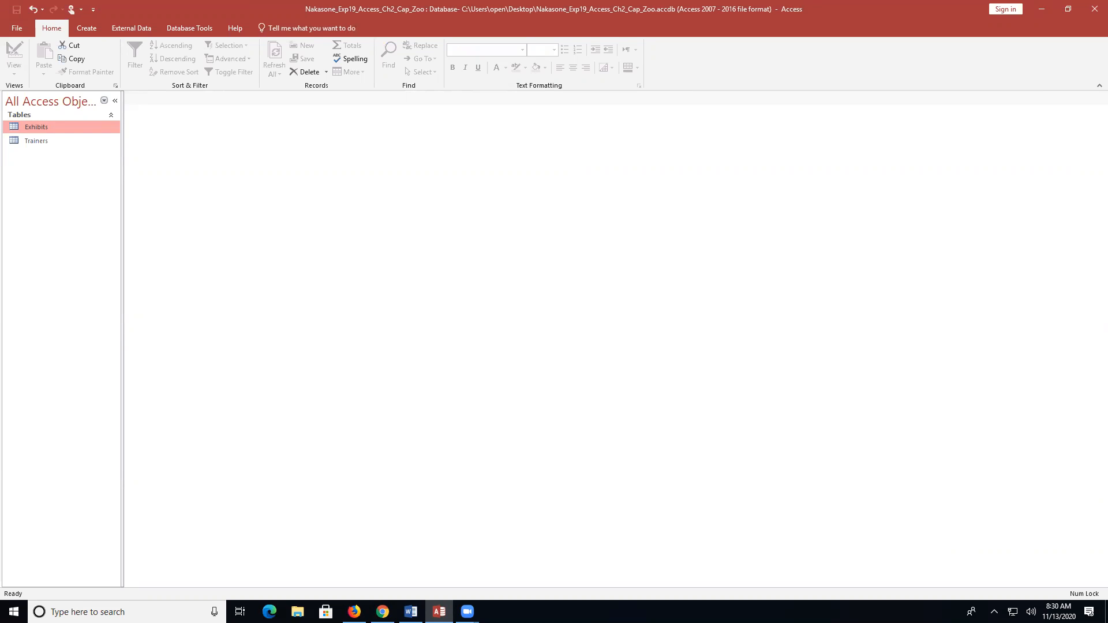
Step: Start an Excel import of Zoo.xlsx from the Desktop into a new table in the current database
{"action": "left_click", "coordinate": [122, 29]}
{"action": "left_click", "coordinate": [28, 72]}
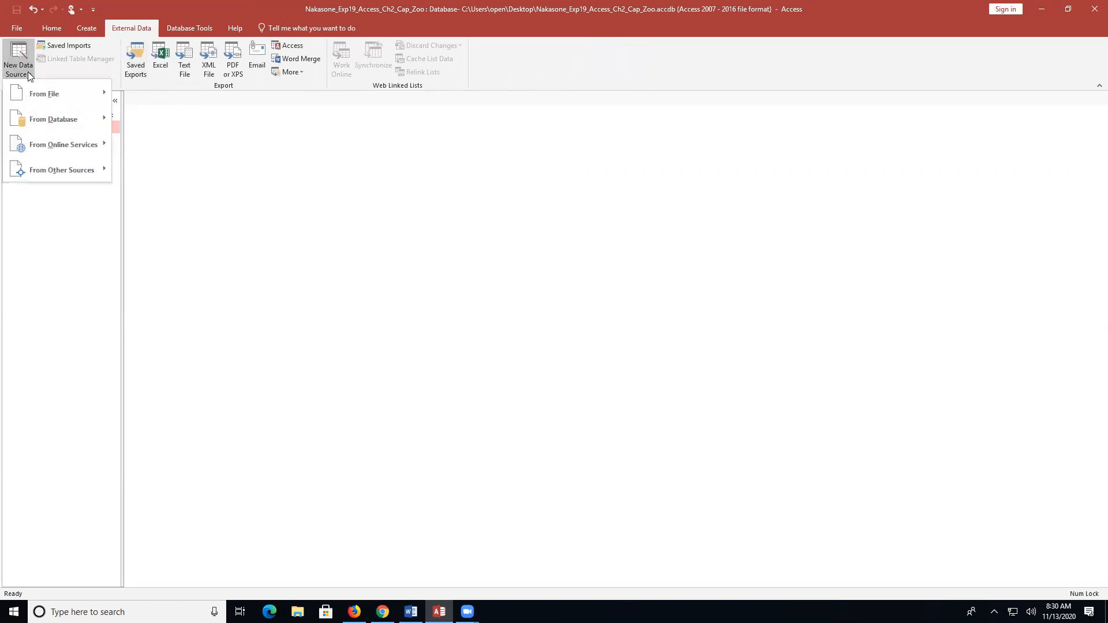
{"action": "mouse_move", "coordinate": [35, 90]}
{"action": "left_click", "coordinate": [149, 92]}
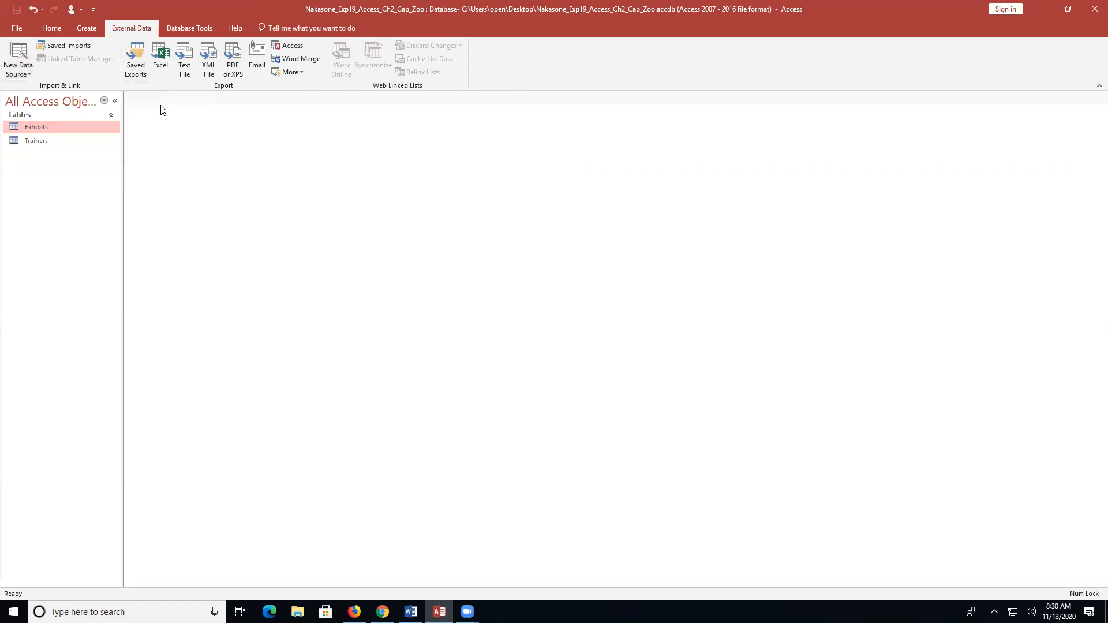
{"action": "left_click", "coordinate": [724, 229]}
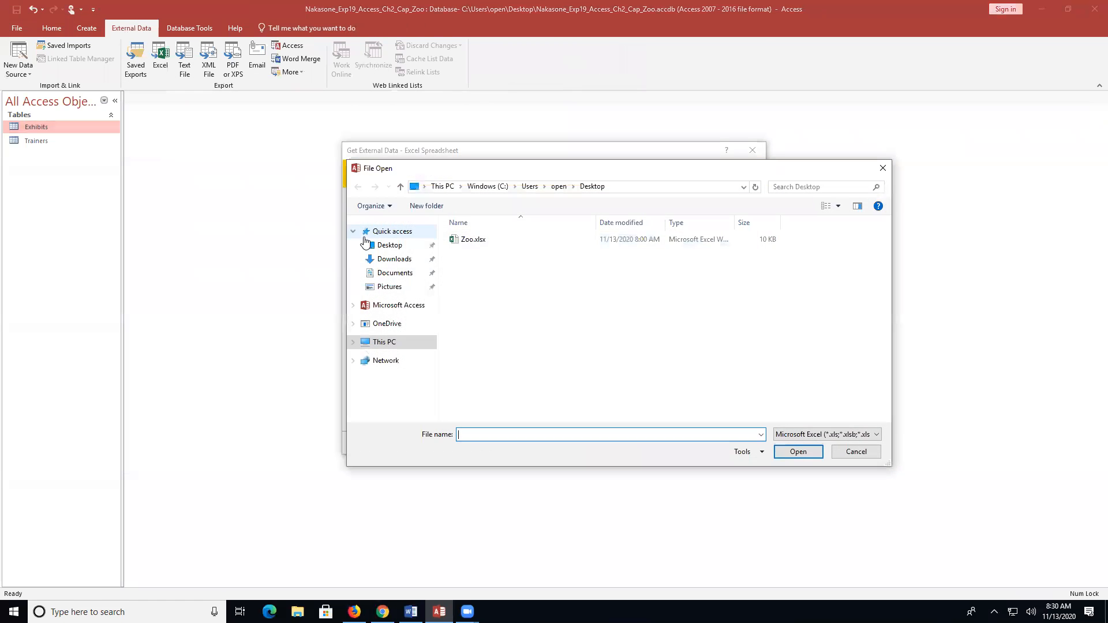
{"action": "left_click", "coordinate": [473, 239]}
{"action": "left_click", "coordinate": [797, 451]}
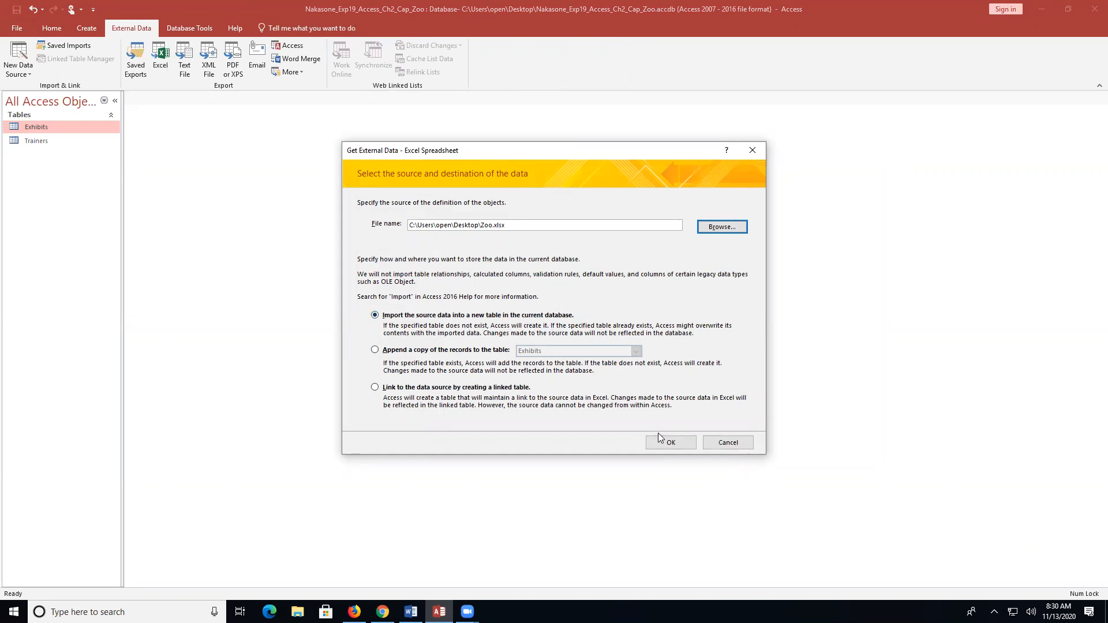
{"action": "left_click", "coordinate": [680, 445]}
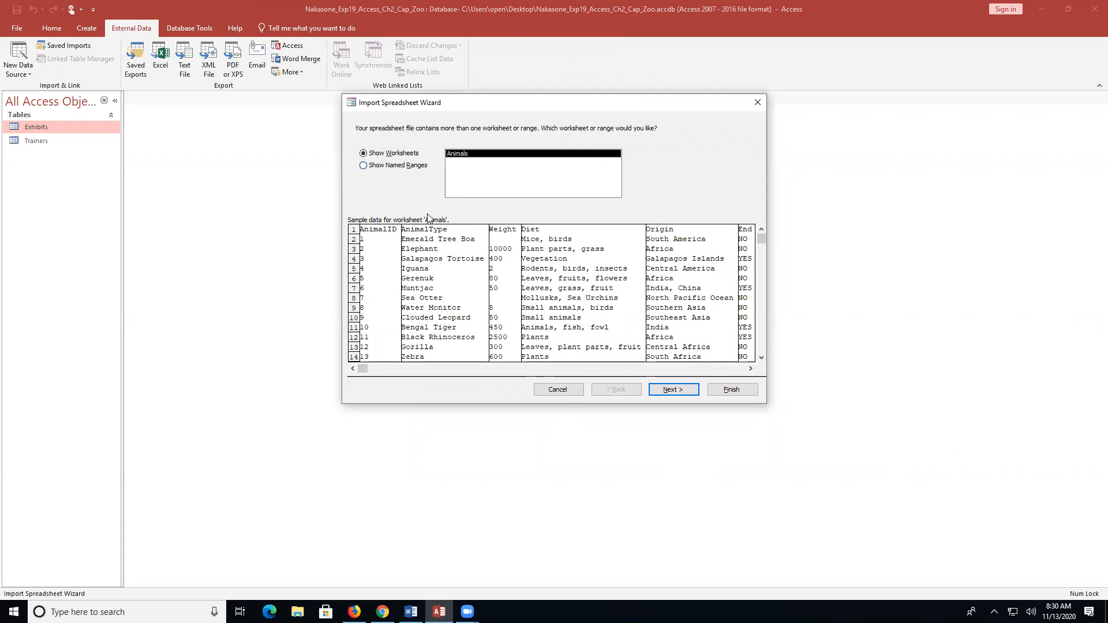
Step: Use the Animals worksheet with first-row column headings and index the AnimalID field as Yes (No Duplicates)
{"action": "left_click", "coordinate": [671, 390]}
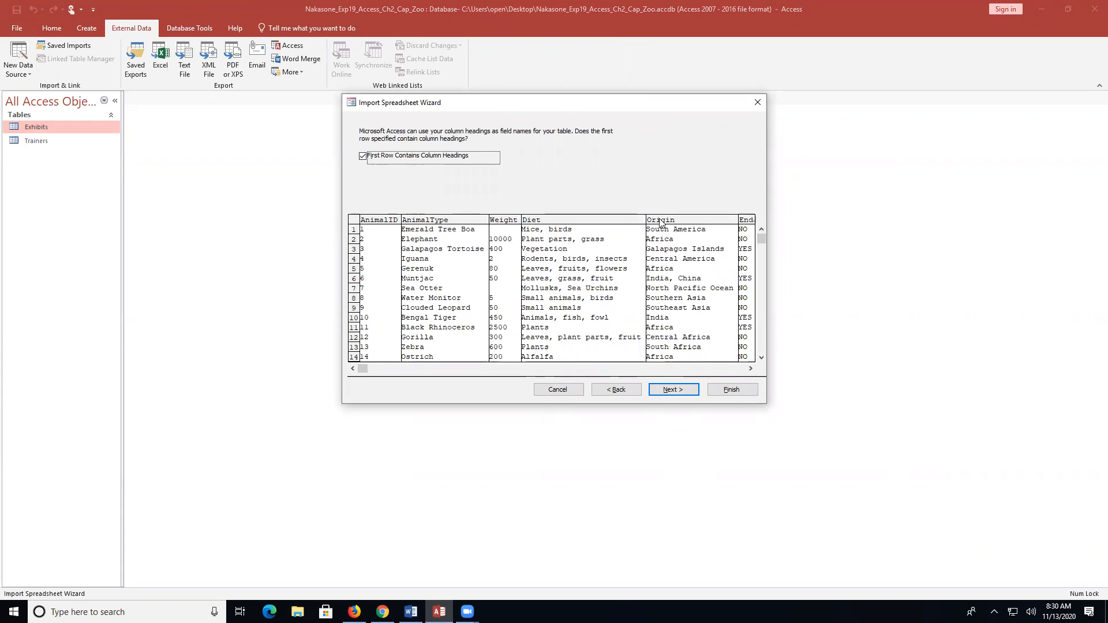
{"action": "left_click", "coordinate": [665, 389]}
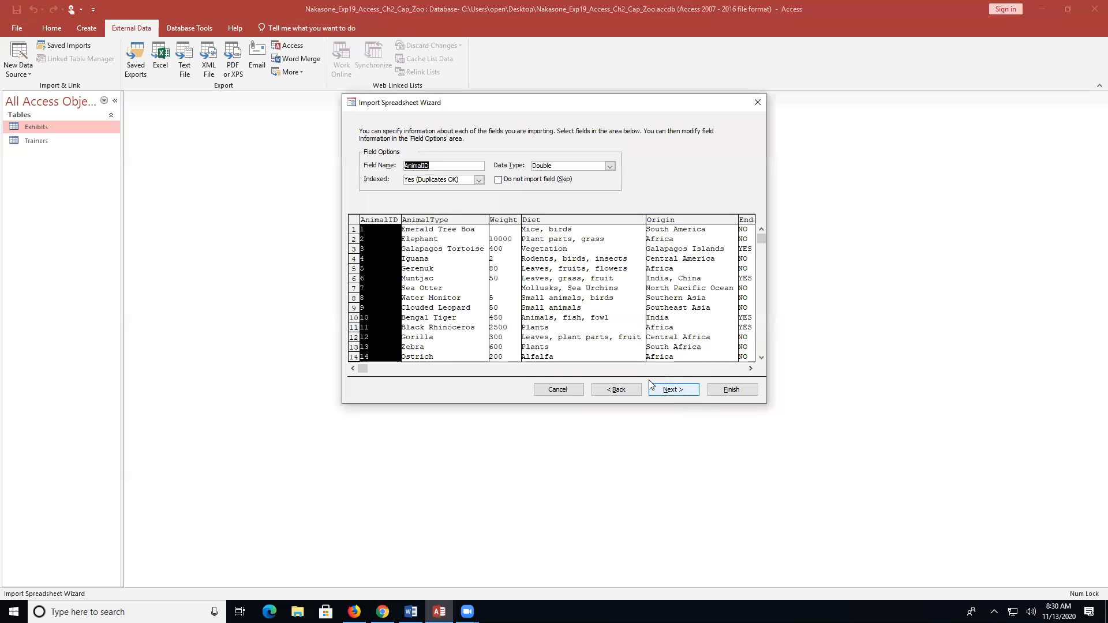
{"action": "left_click", "coordinate": [478, 180]}
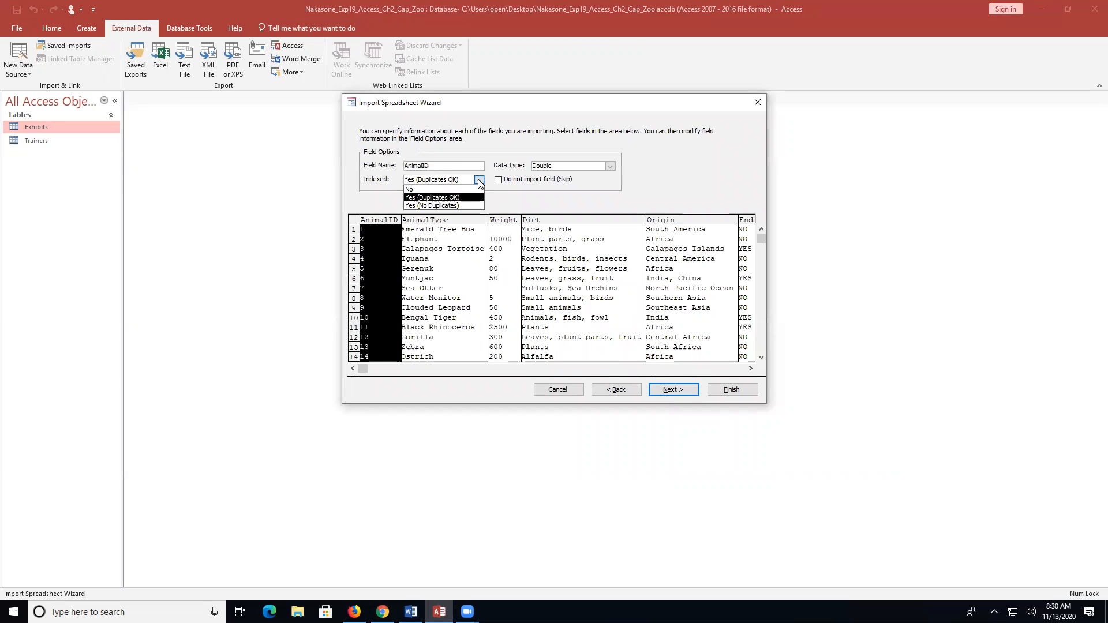
{"action": "left_click", "coordinate": [432, 205]}
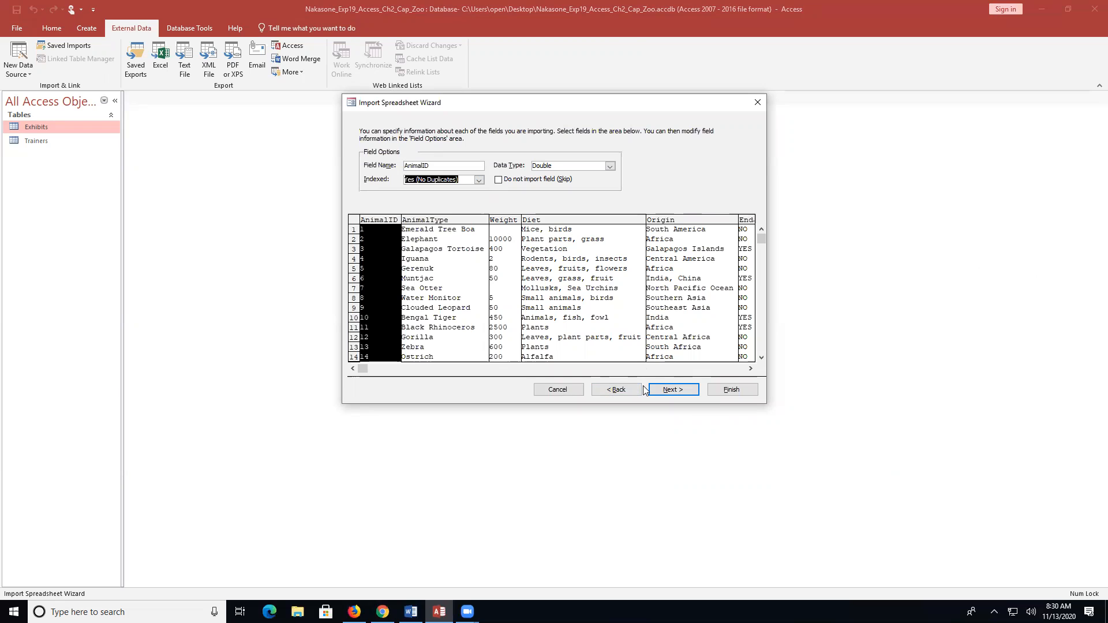
{"action": "left_click", "coordinate": [669, 389]}
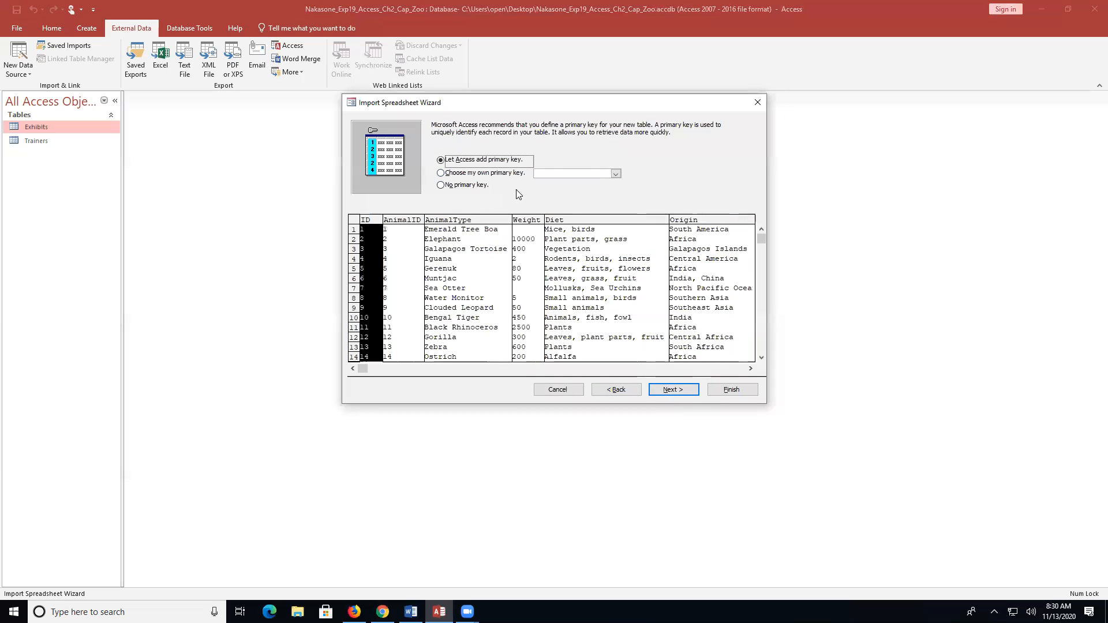
Step: Choose AnimalID as the primary key and finish the import to the Animals table without saving the import steps
{"action": "left_click", "coordinate": [508, 173]}
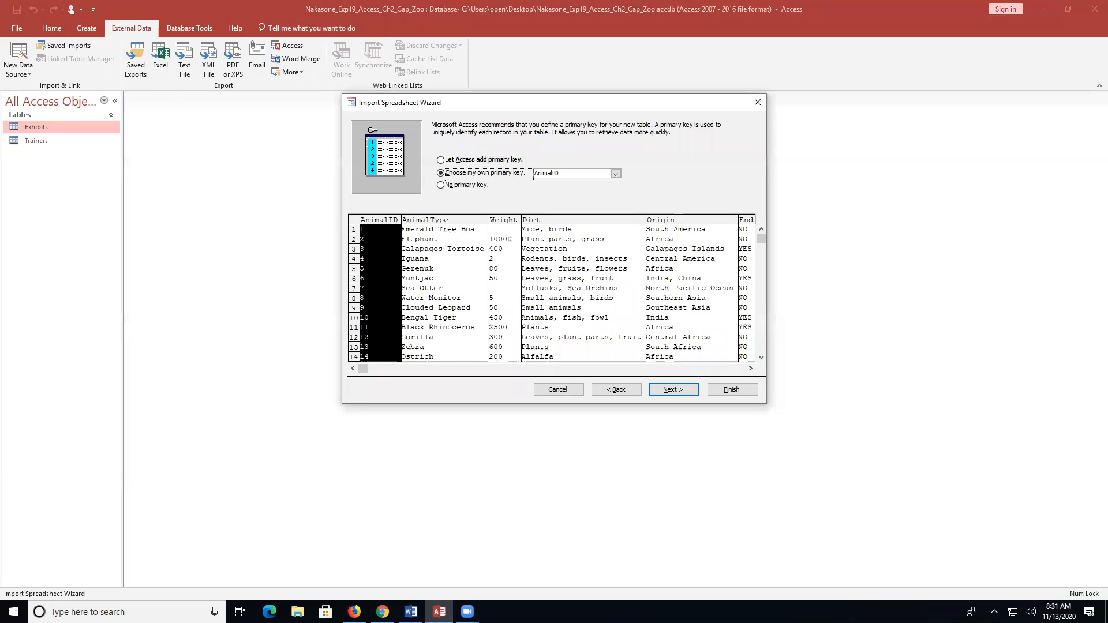
{"action": "left_click", "coordinate": [674, 389]}
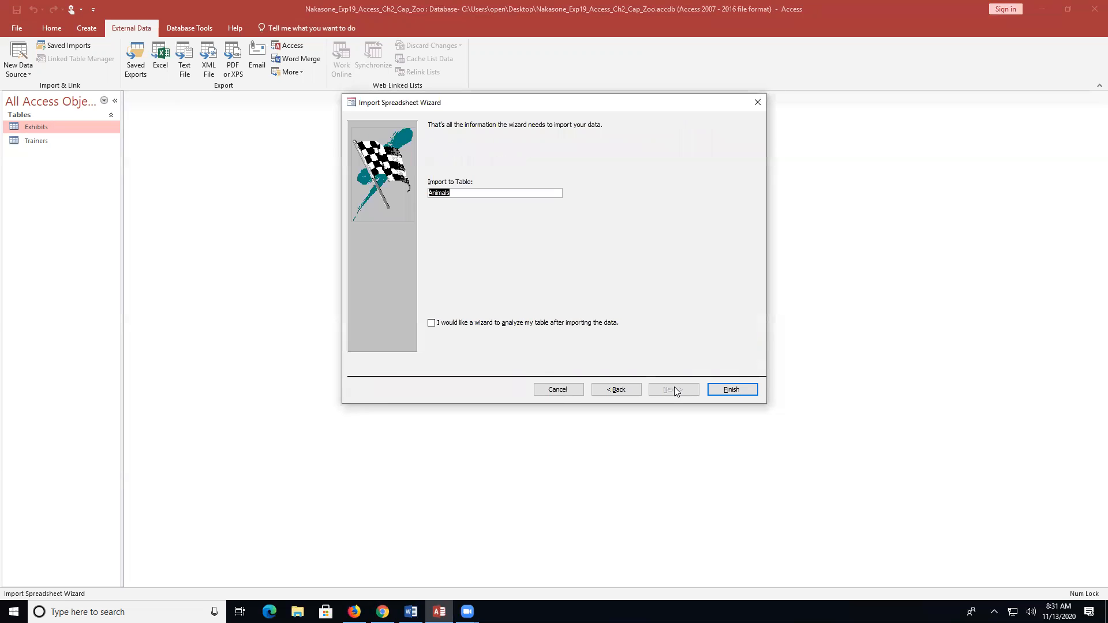
{"action": "left_click", "coordinate": [735, 391]}
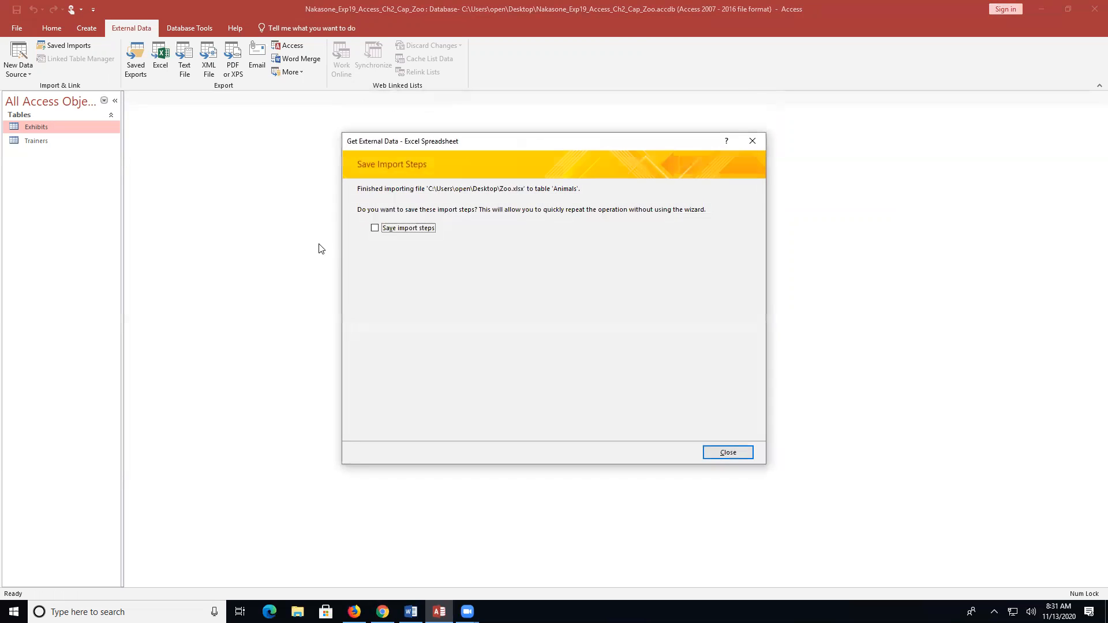
{"action": "left_click", "coordinate": [727, 452]}
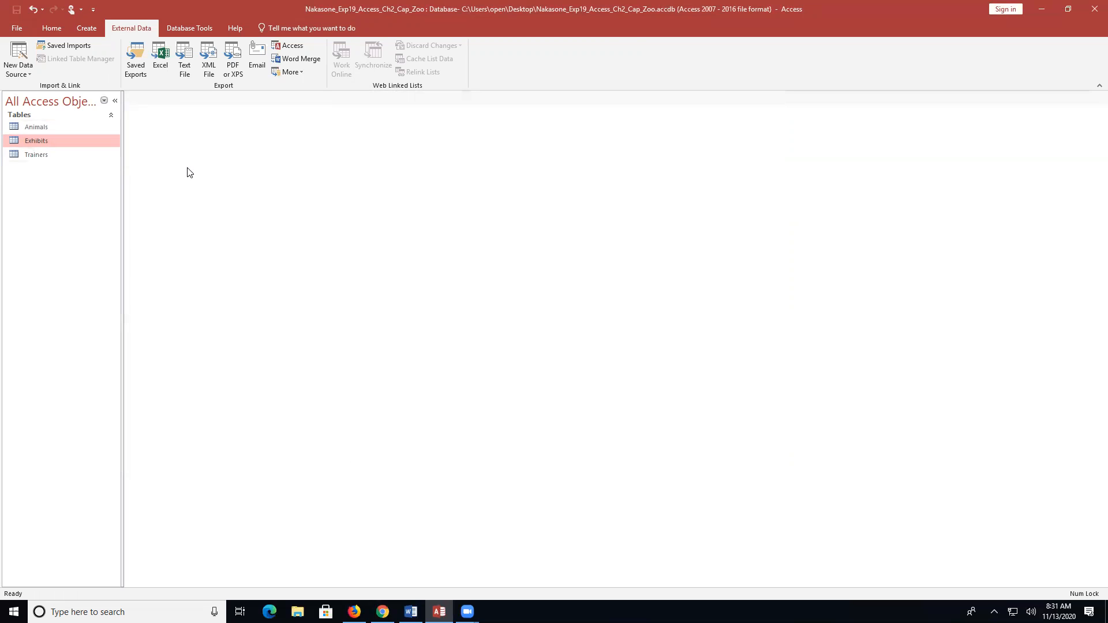
Step: Open the Animals table in Design view and set the AnimalID field size to Long Integer
{"action": "right_click", "coordinate": [49, 128]}
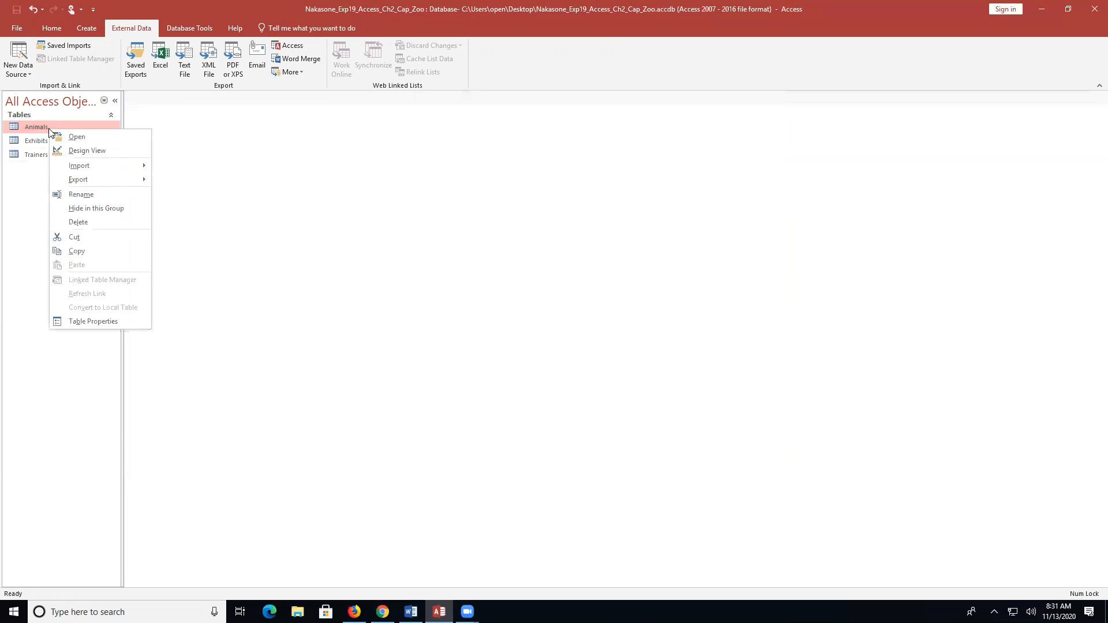
{"action": "left_click", "coordinate": [86, 151]}
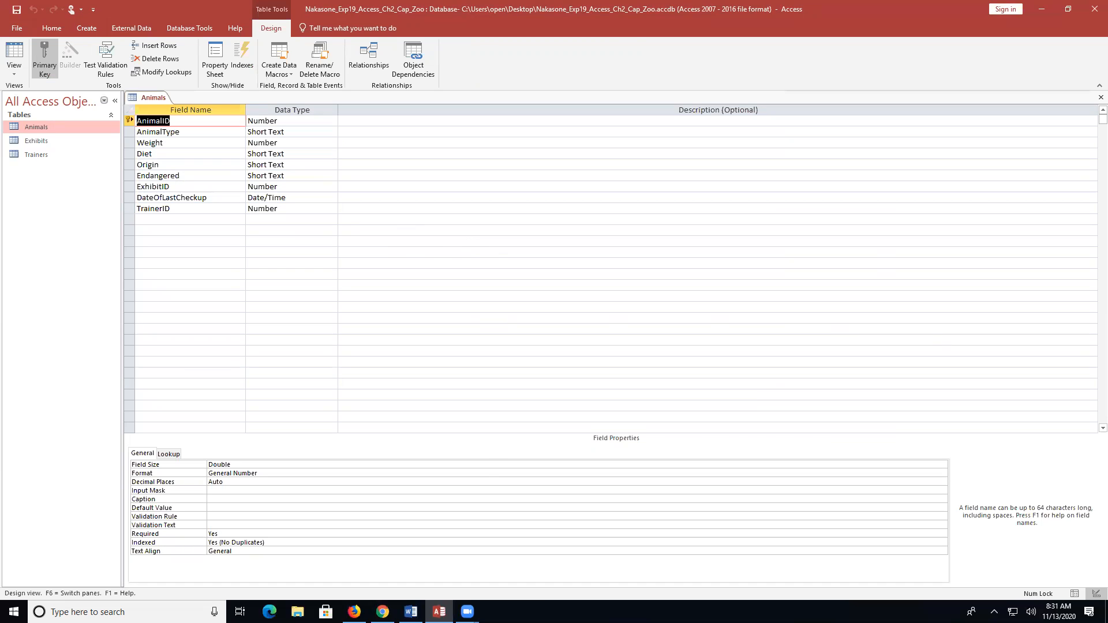
{"action": "left_click", "coordinate": [569, 465]}
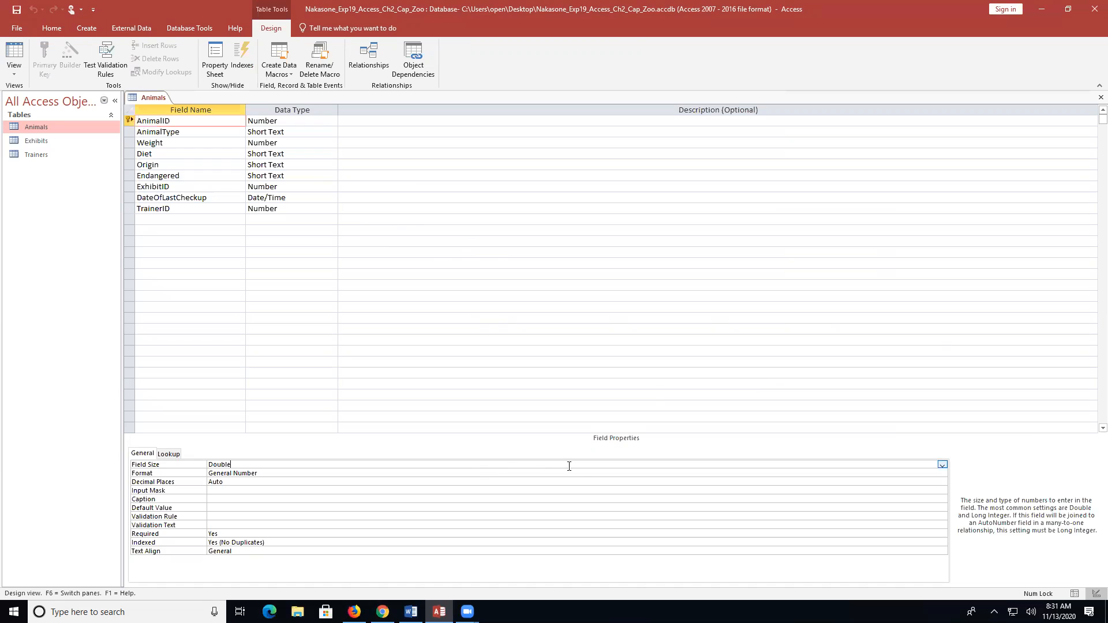
{"action": "left_click", "coordinate": [941, 464]}
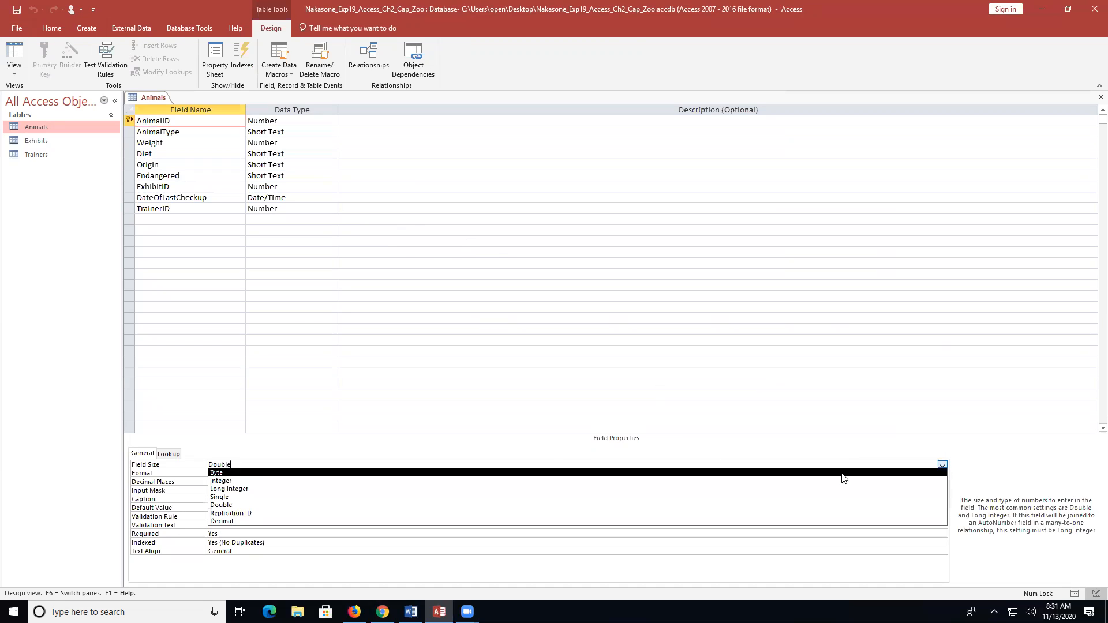
{"action": "left_click", "coordinate": [695, 489]}
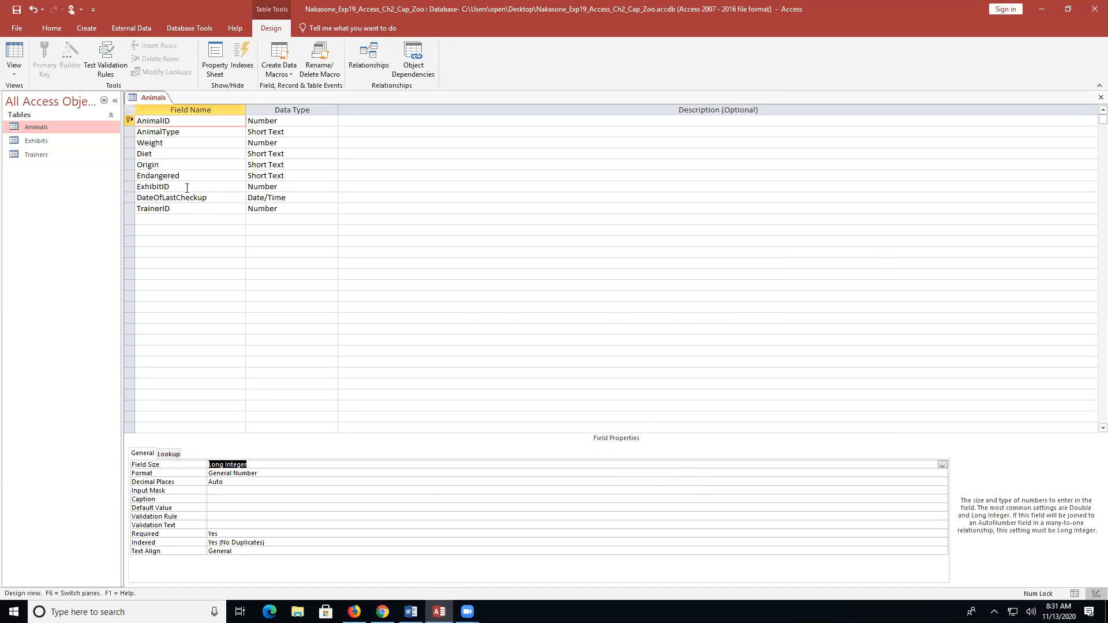
Step: Set the ExhibitID field size in the Animals table to Long Integer
{"action": "left_click", "coordinate": [167, 186]}
{"action": "left_click", "coordinate": [366, 464]}
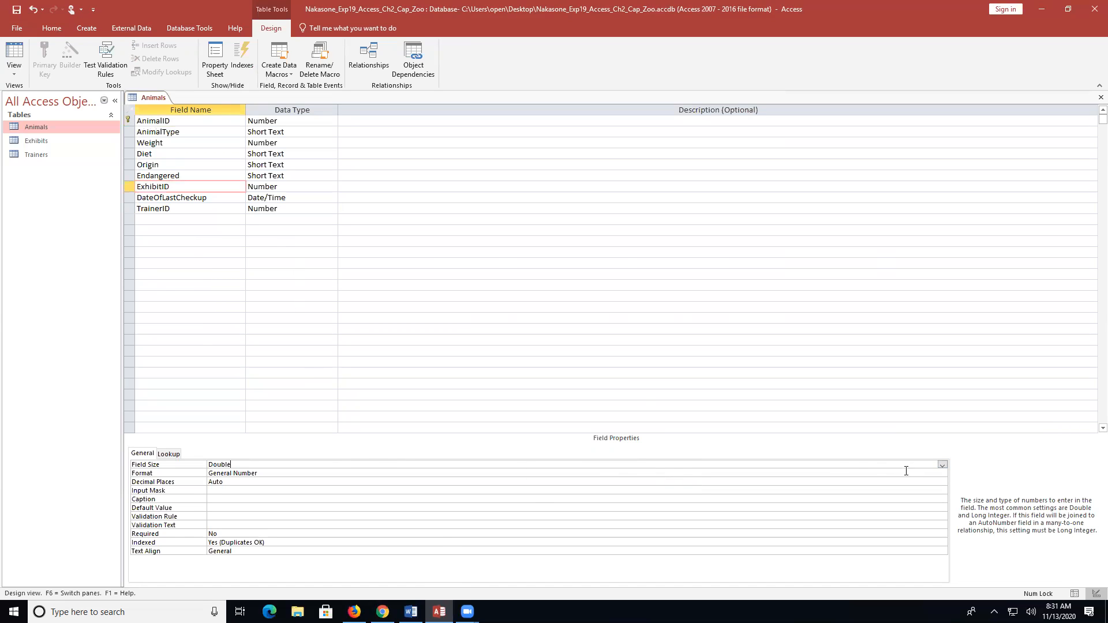
{"action": "left_click", "coordinate": [941, 465]}
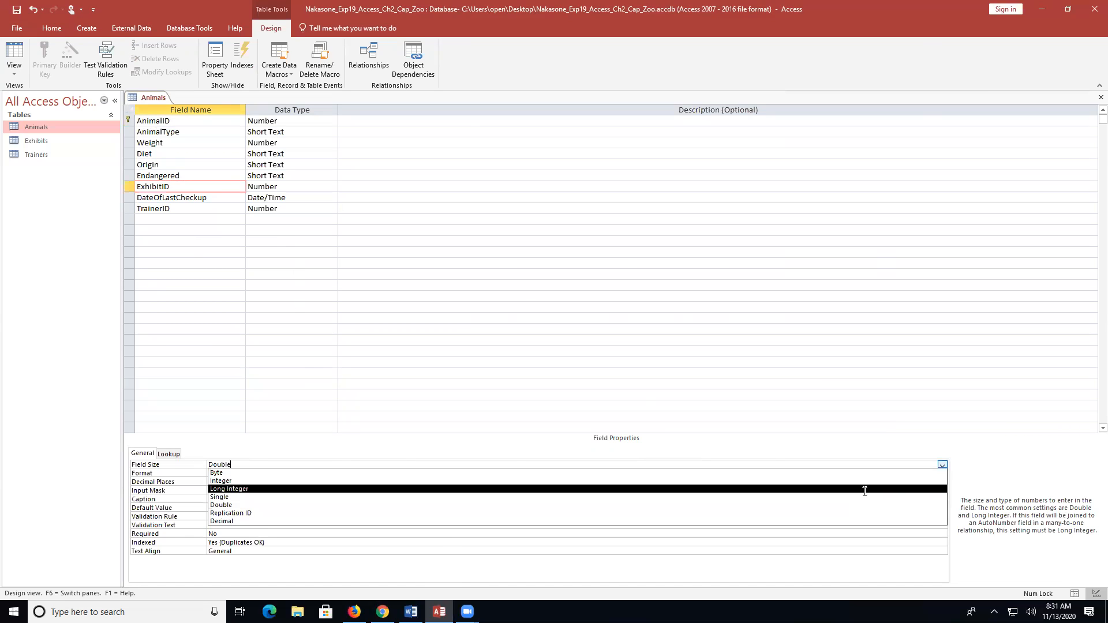
{"action": "left_click", "coordinate": [864, 489]}
Step: Set the TrainerID field size in the Animals table to Long Integer
{"action": "left_click", "coordinate": [332, 211]}
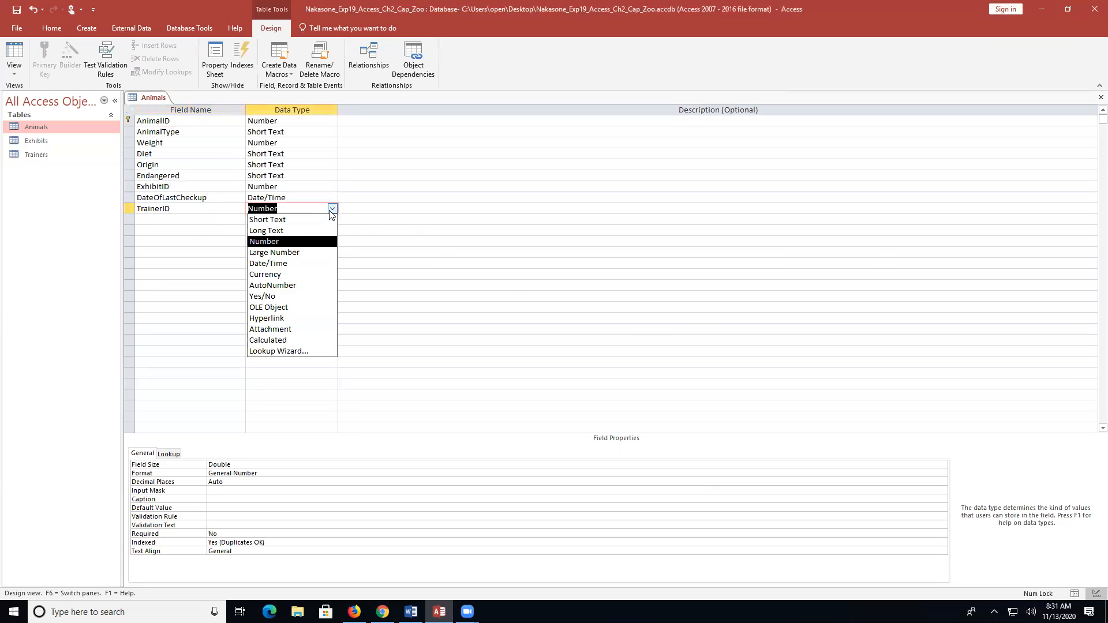
{"action": "left_click", "coordinate": [239, 209]}
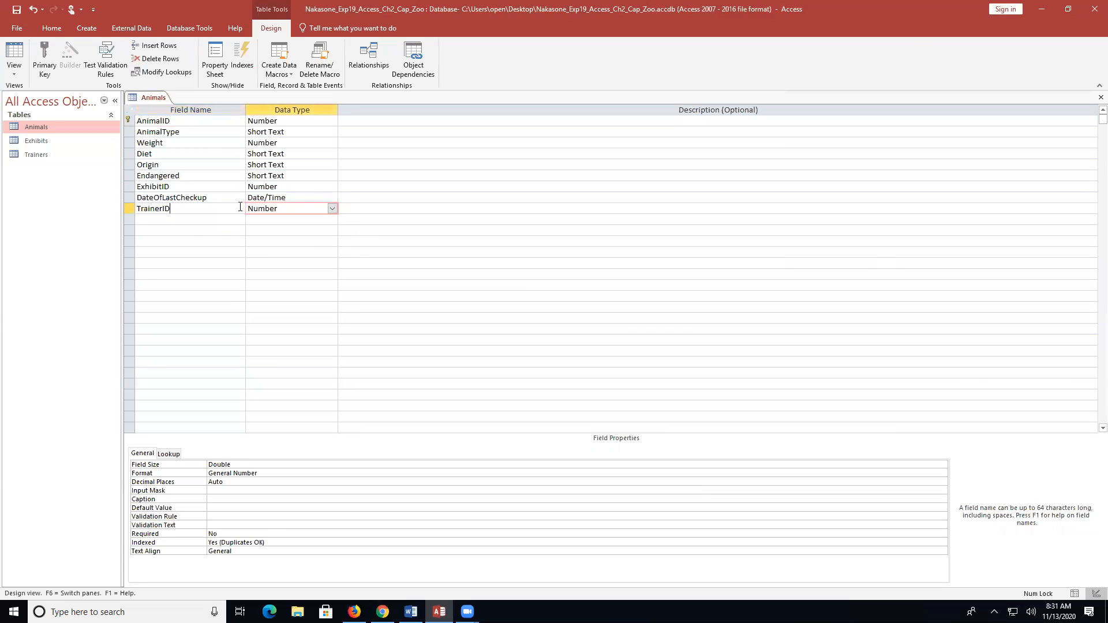
{"action": "left_click", "coordinate": [939, 464]}
{"action": "left_click", "coordinate": [941, 465]}
{"action": "left_click", "coordinate": [941, 466]}
{"action": "left_click", "coordinate": [839, 489]}
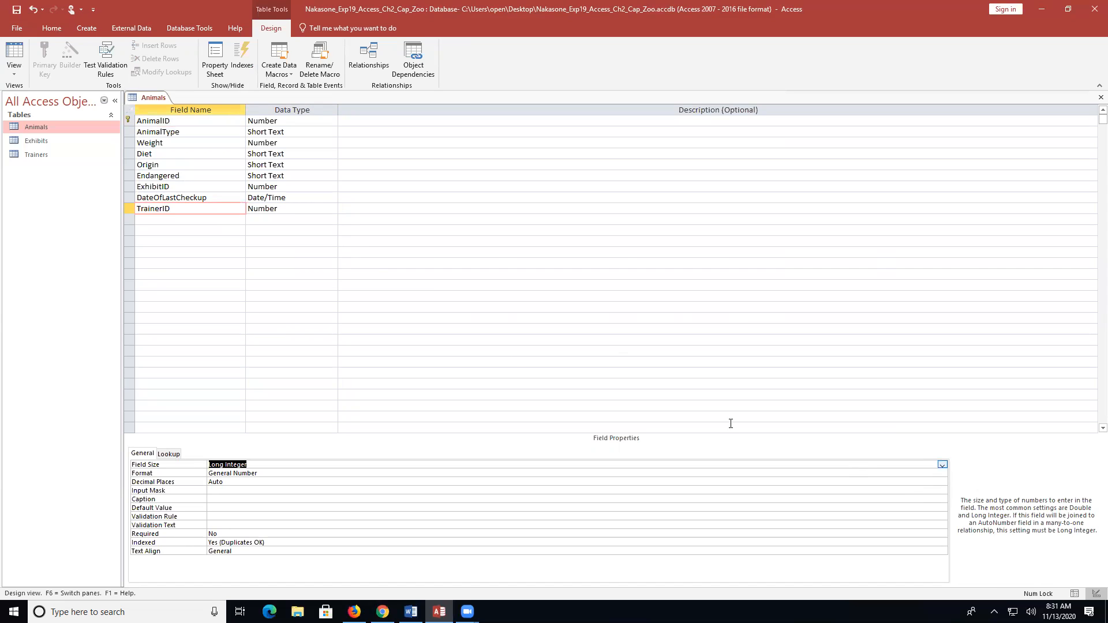
Step: Open the Trainers table and display it in Design view to examine its fields
{"action": "double_click", "coordinate": [71, 155]}
{"action": "right_click", "coordinate": [72, 156]}
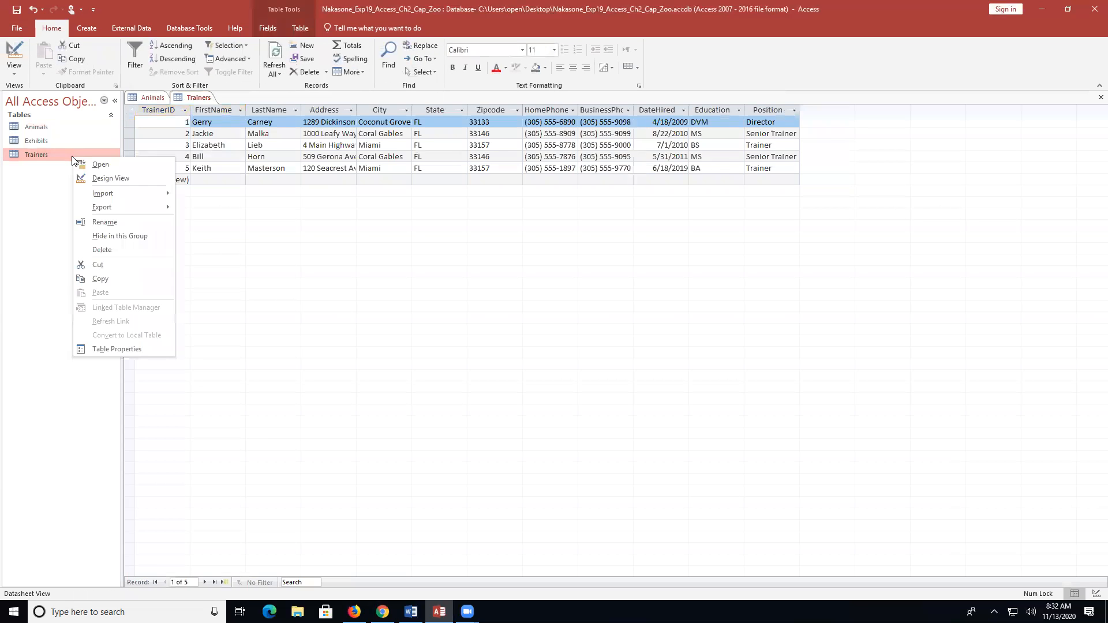
{"action": "left_click", "coordinate": [110, 179]}
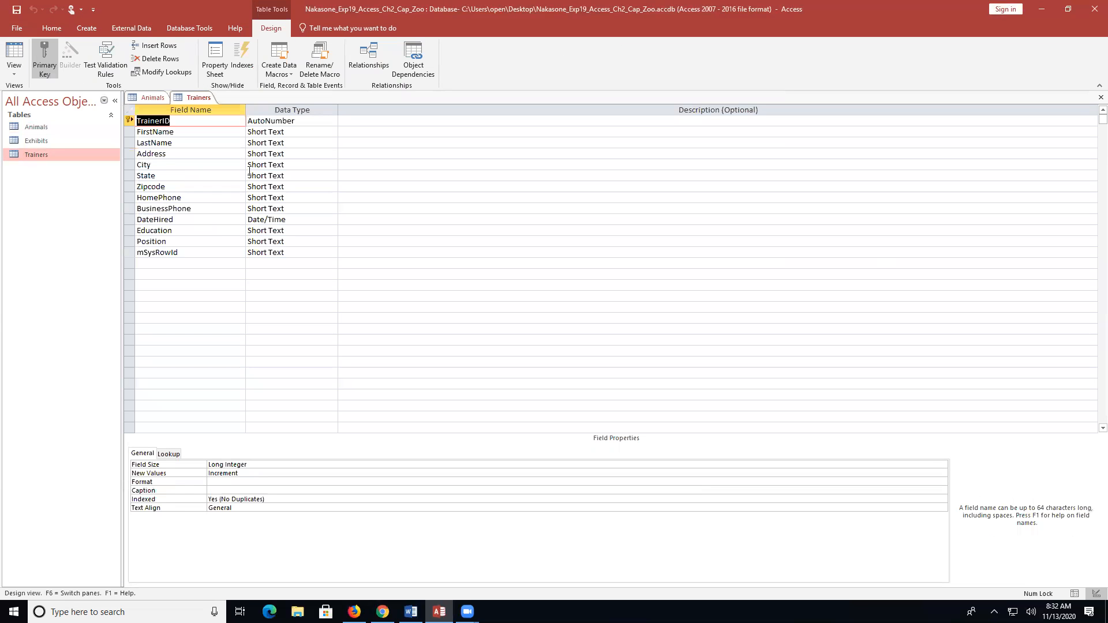
Step: Close the Trainers table, and save and close the Animals table, accepting the shorter field sizes
{"action": "left_click", "coordinate": [306, 122]}
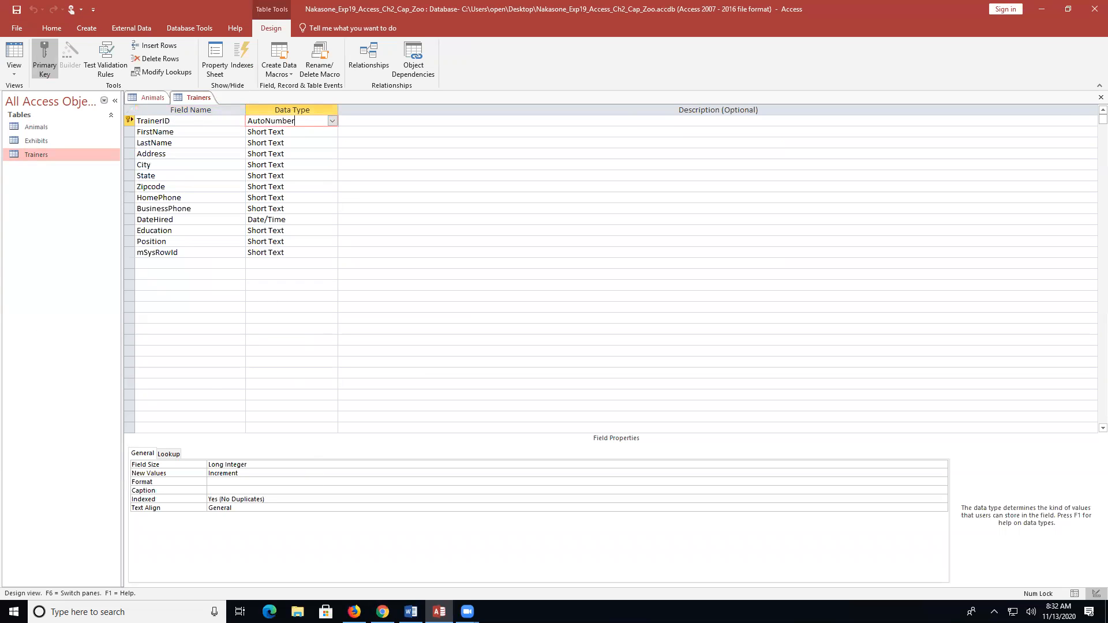
{"action": "left_click", "coordinate": [1100, 97]}
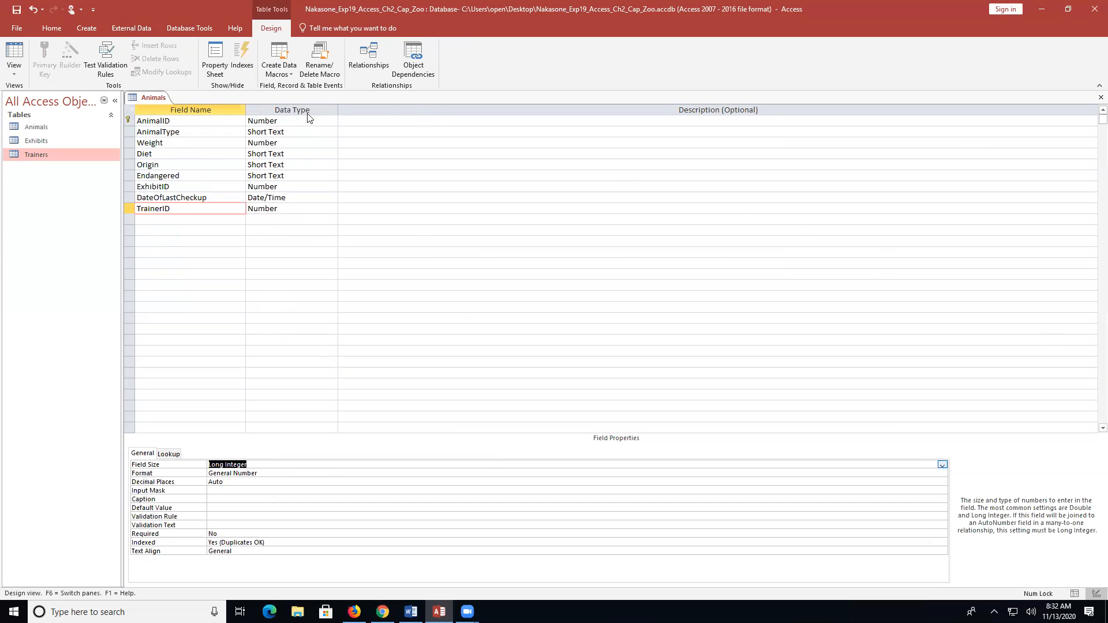
{"action": "right_click", "coordinate": [156, 94]}
{"action": "left_click", "coordinate": [171, 101]}
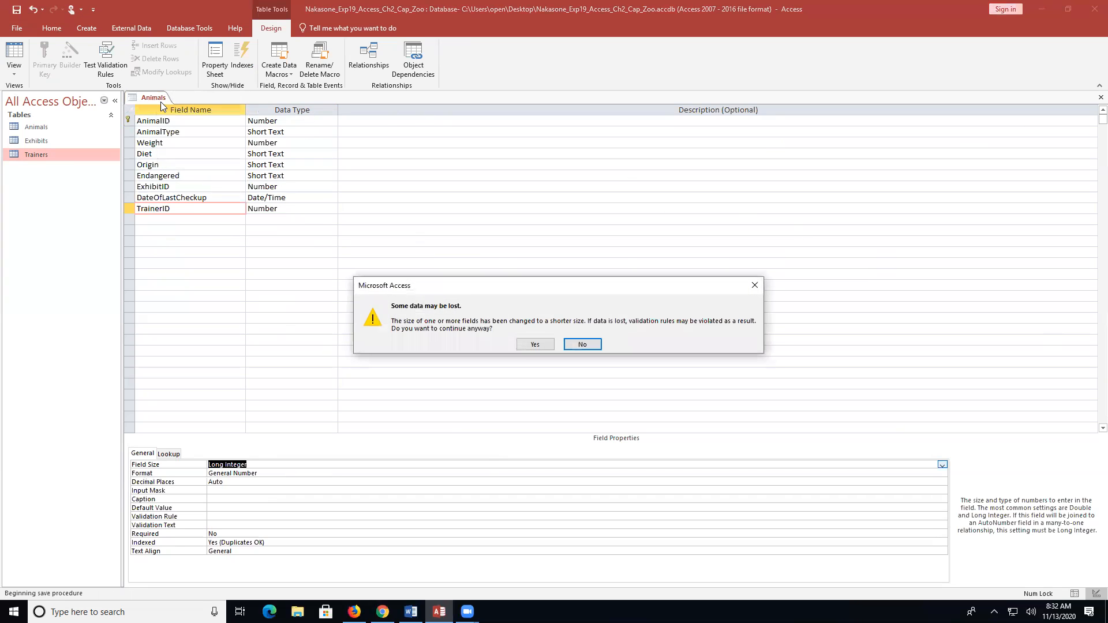
{"action": "left_click", "coordinate": [527, 344]}
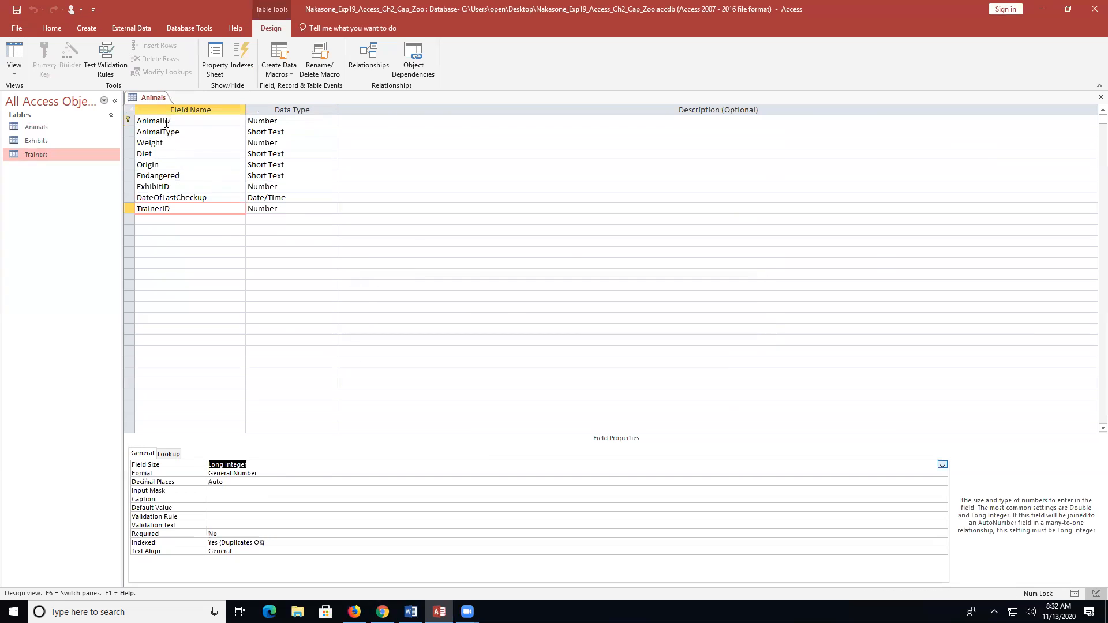
{"action": "right_click", "coordinate": [151, 98]}
{"action": "left_click", "coordinate": [166, 120]}
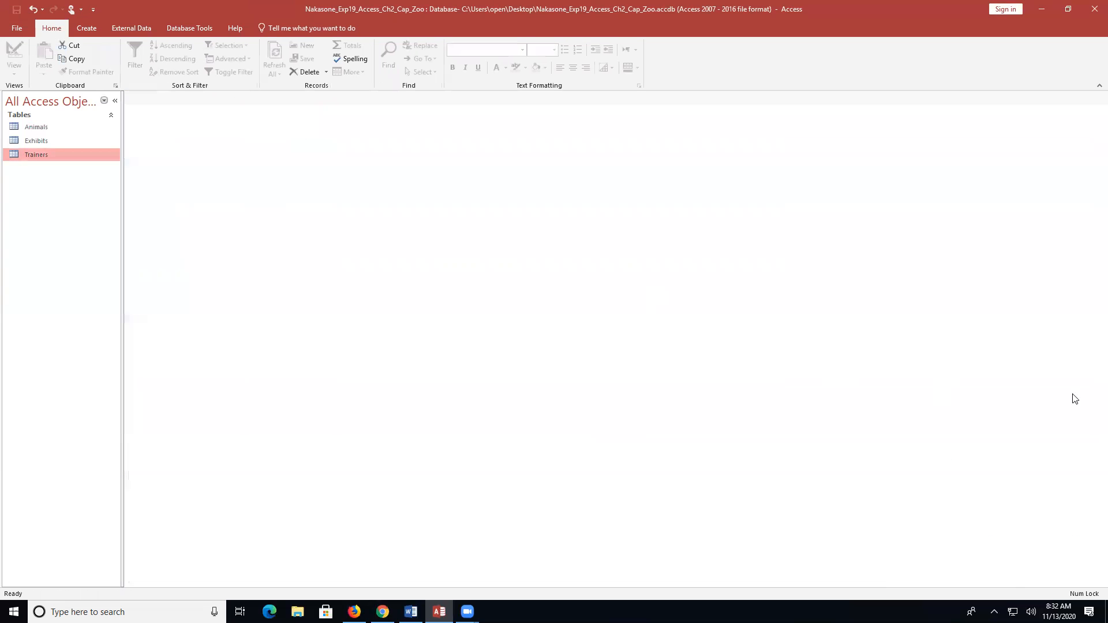
Step: Open the database relationships layout, then shift and widen the Animals table between Exhibits and Trainers
{"action": "left_click", "coordinate": [189, 28]}
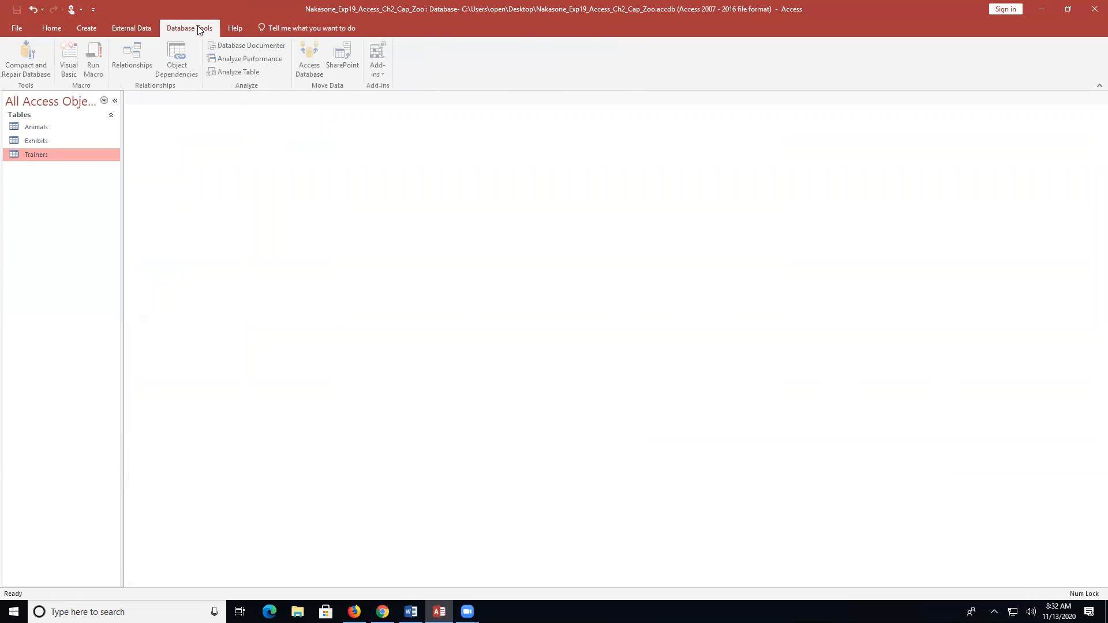
{"action": "left_click", "coordinate": [142, 59]}
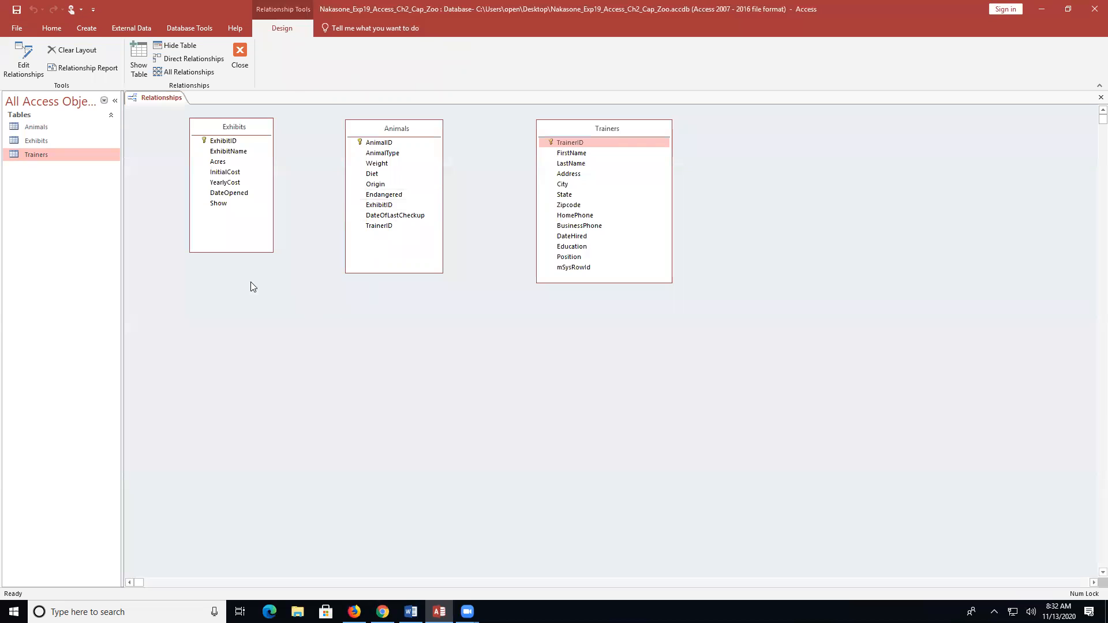
{"action": "left_click", "coordinate": [138, 57]}
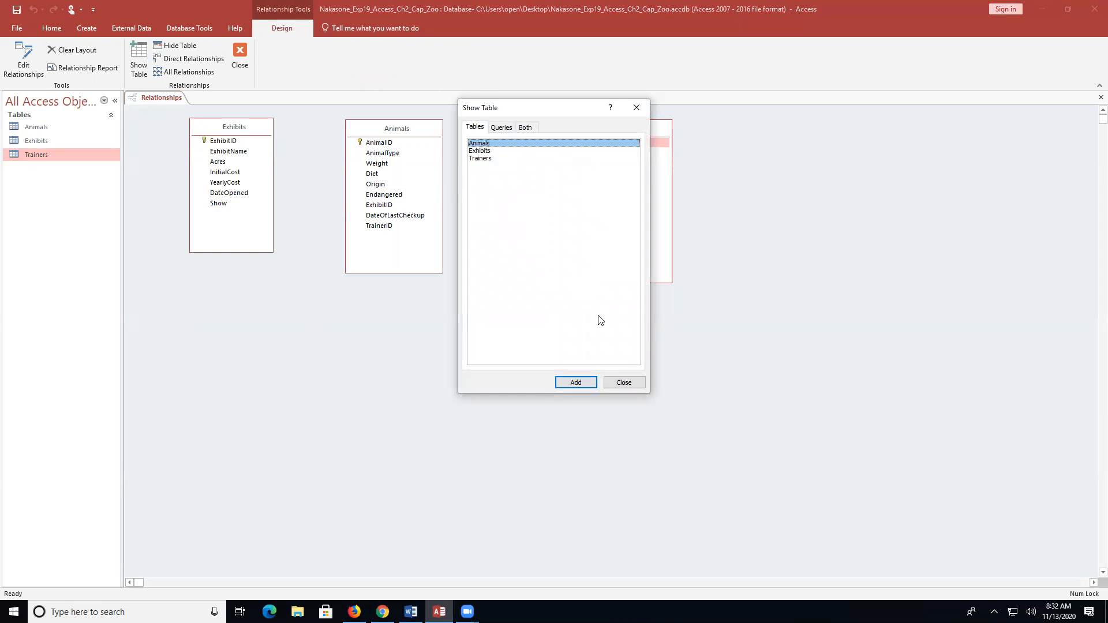
{"action": "left_click", "coordinate": [612, 382]}
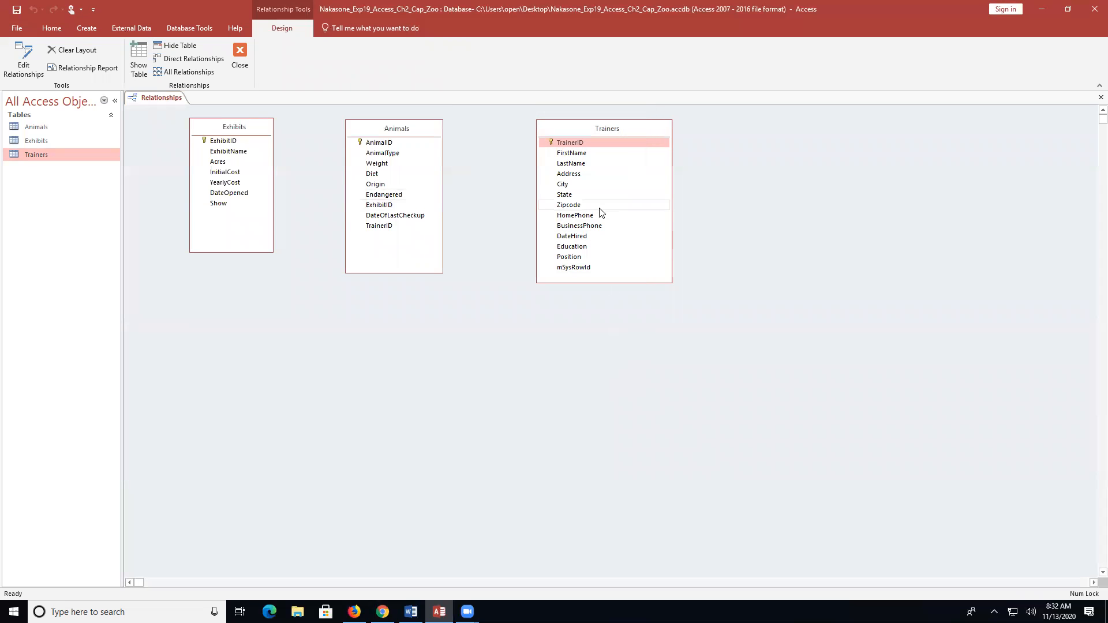
{"action": "left_click_drag", "start_coordinate": [434, 132], "coordinate": [438, 126]}
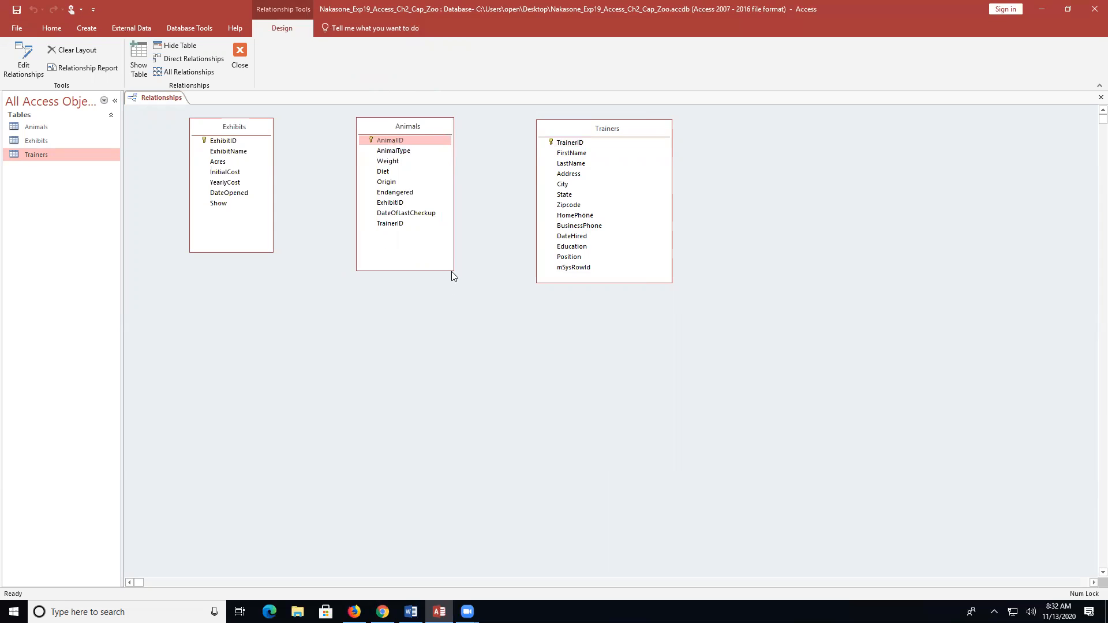
{"action": "left_click_drag", "start_coordinate": [451, 270], "coordinate": [476, 266]}
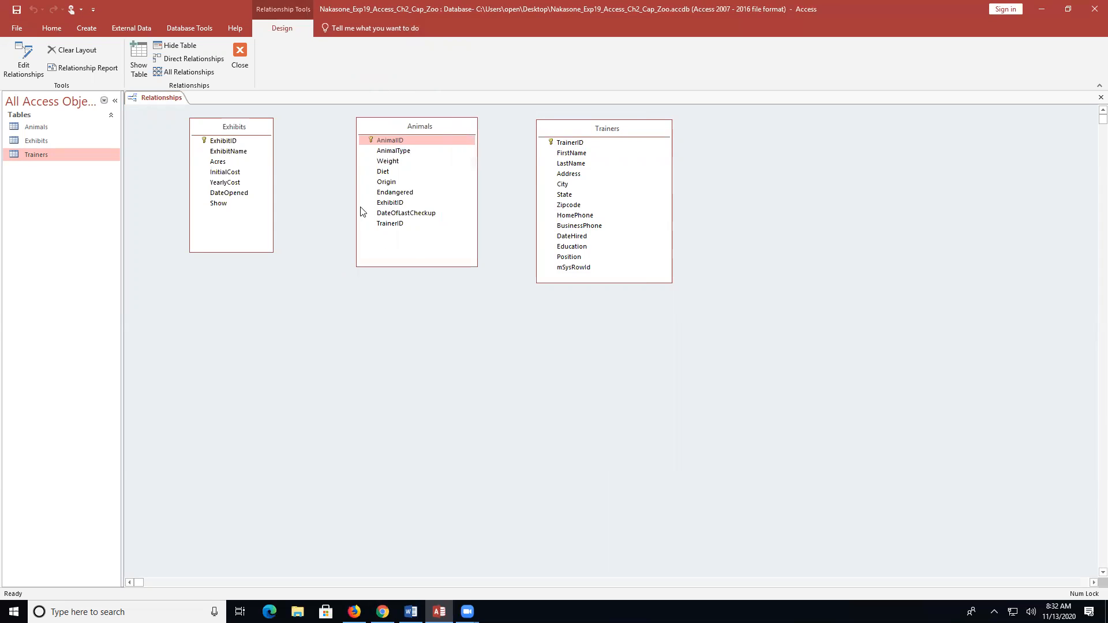
Step: Relate ExhibitID in Exhibits to ExhibitID in Animals, enforcing referential integrity and cascading updates to related fields
{"action": "left_click_drag", "start_coordinate": [257, 129], "coordinate": [387, 204]}
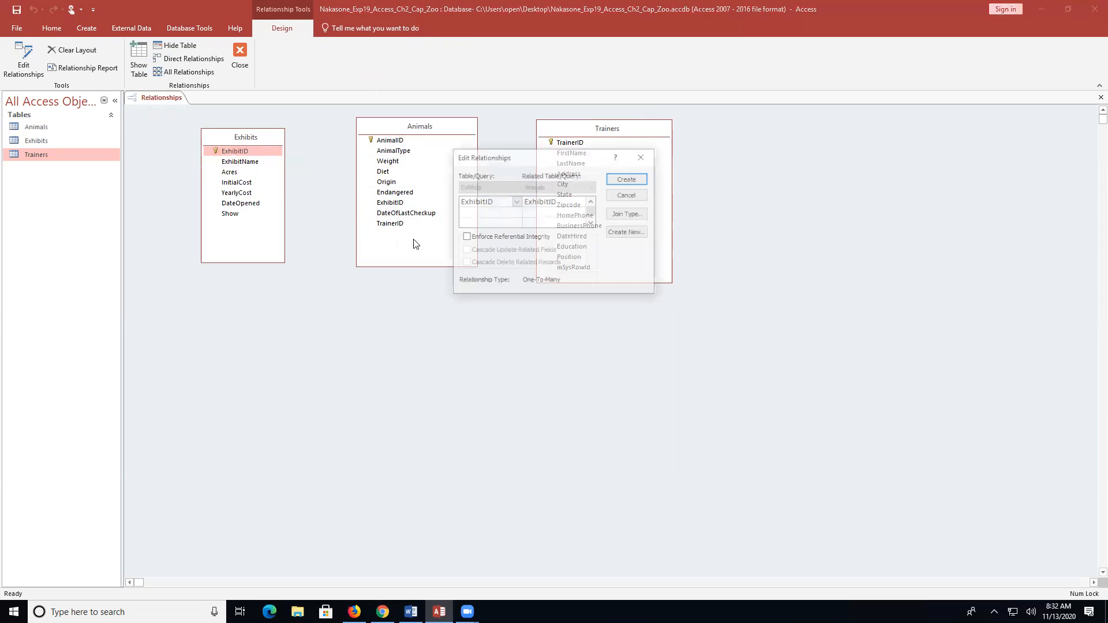
{"action": "left_click", "coordinate": [466, 237]}
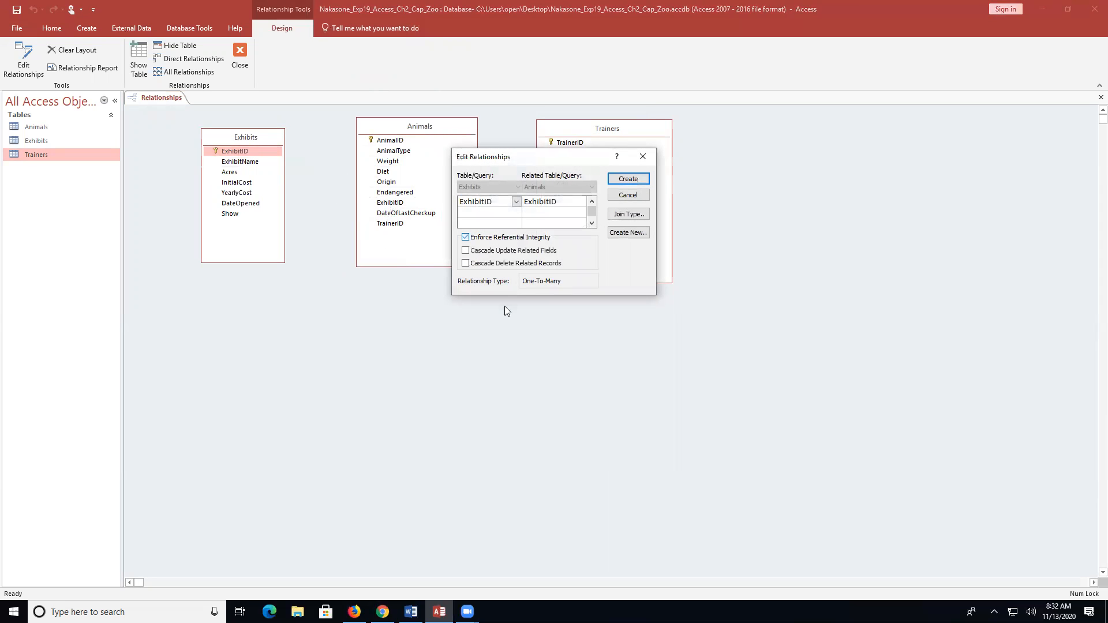
{"action": "left_click", "coordinate": [465, 250]}
{"action": "left_click", "coordinate": [628, 178]}
Step: Relate TrainerID in Trainers to TrainerID in Animals, enforcing referential integrity and cascading updates to related fields
{"action": "left_click_drag", "start_coordinate": [553, 144], "coordinate": [460, 222]}
{"action": "left_click", "coordinate": [465, 236]}
{"action": "left_click", "coordinate": [465, 250]}
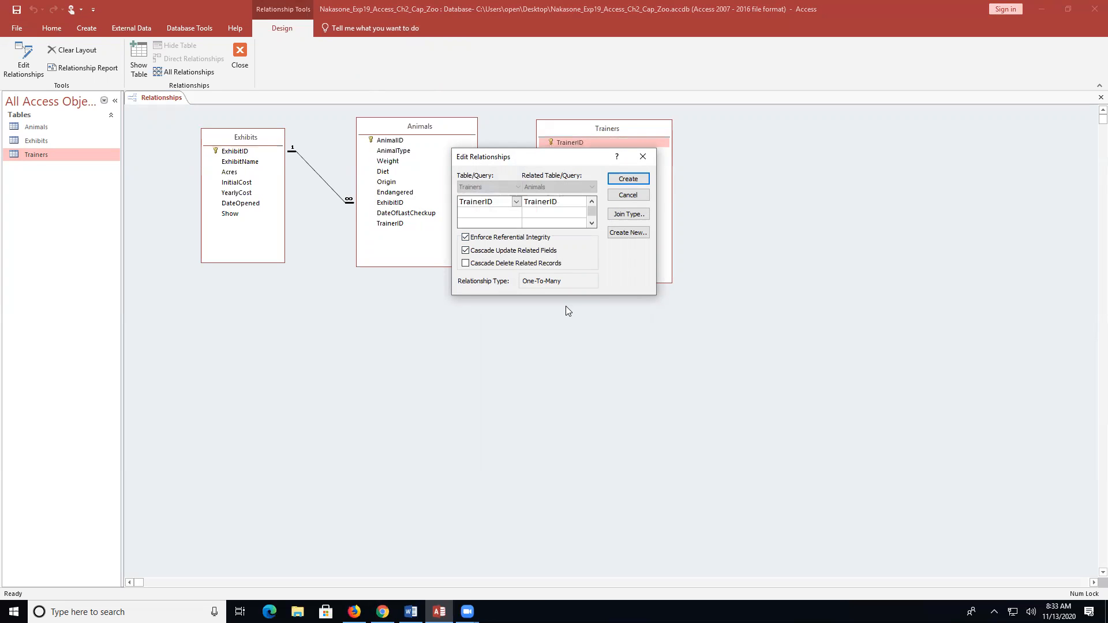
{"action": "left_click", "coordinate": [627, 179]}
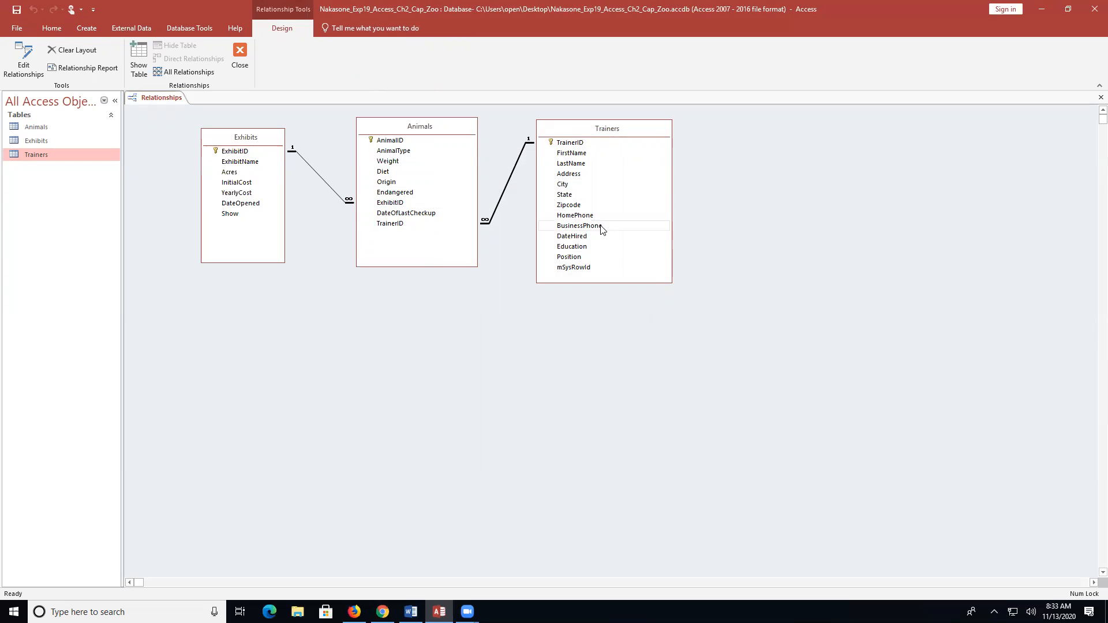
Step: Save the relationships layout and close it
{"action": "right_click", "coordinate": [152, 99]}
{"action": "left_click", "coordinate": [153, 99]}
{"action": "right_click", "coordinate": [158, 99]}
{"action": "left_click", "coordinate": [173, 118]}
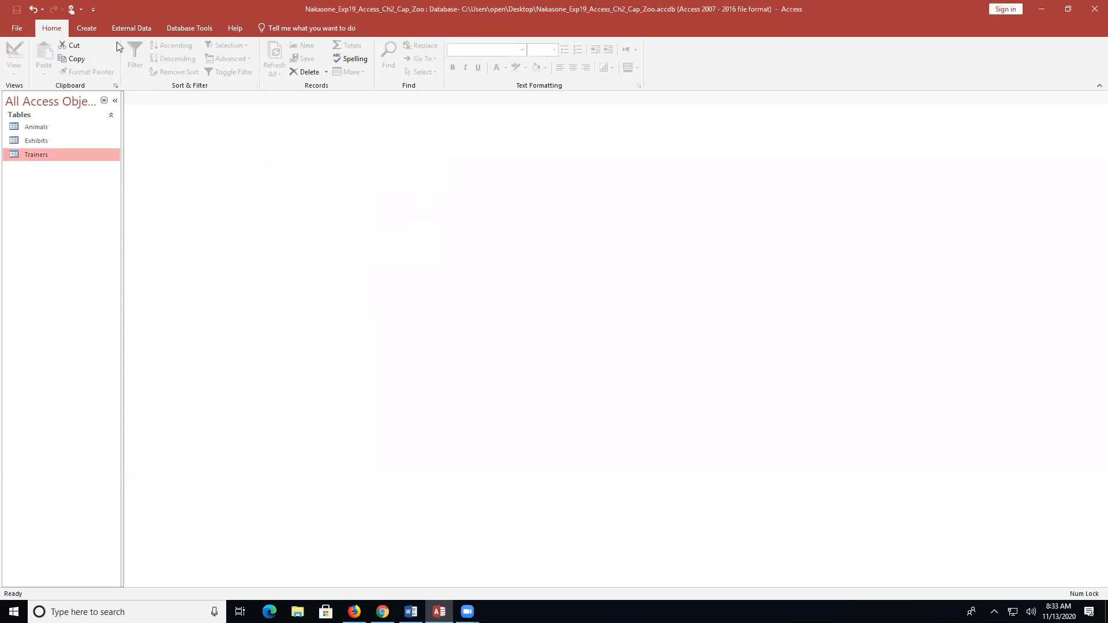
Step: Start a new query with the Simple Query Wizard, using the Animals table as its source
{"action": "left_click", "coordinate": [86, 29]}
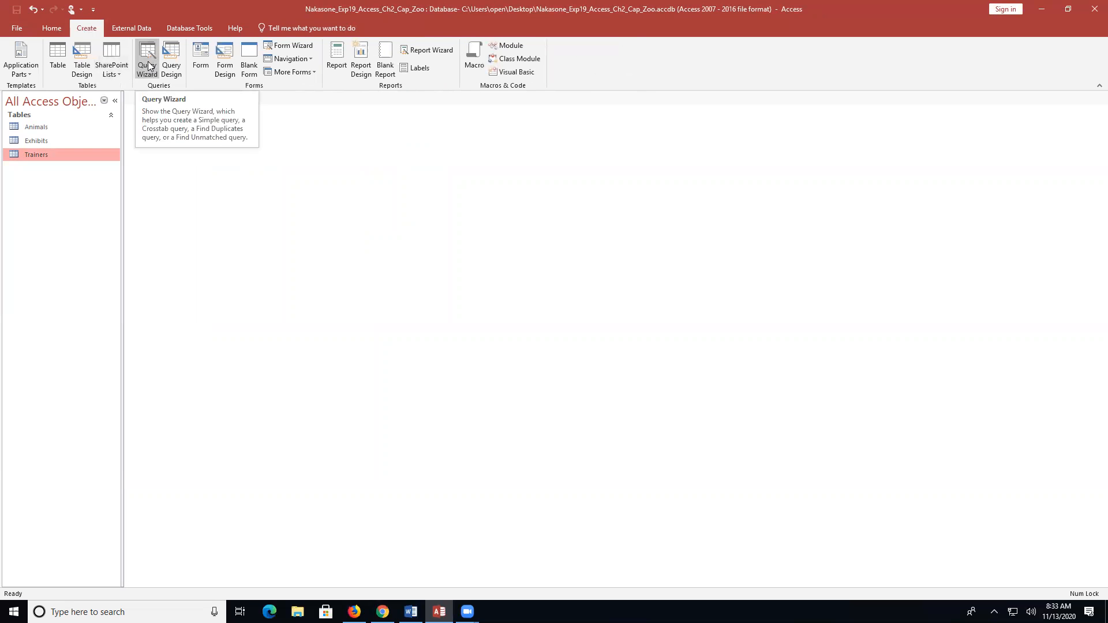
{"action": "left_click", "coordinate": [146, 58]}
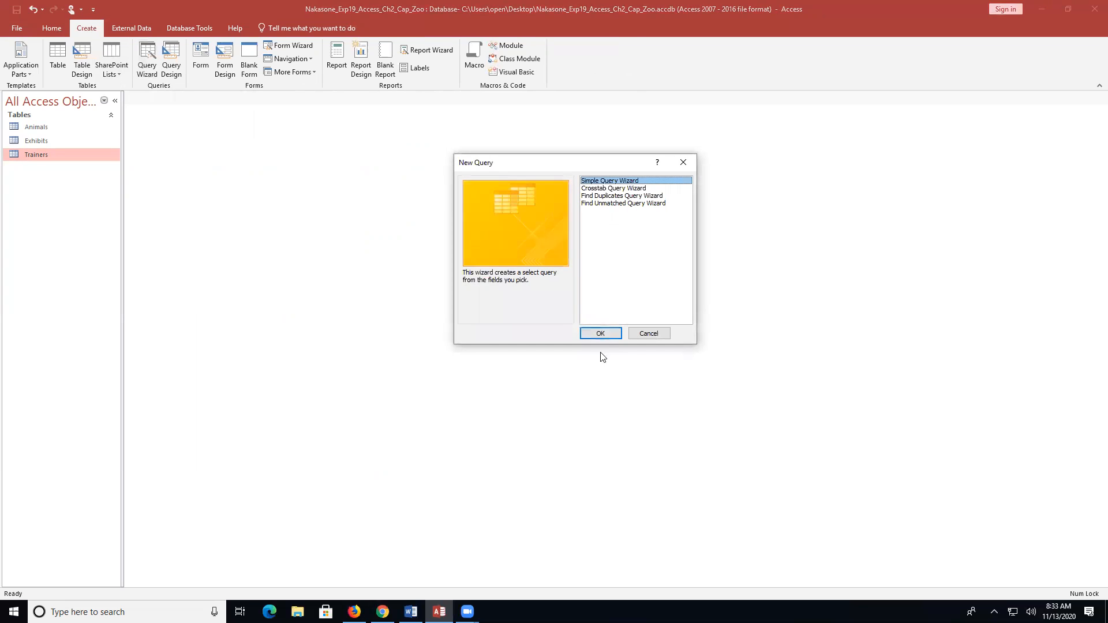
{"action": "left_click", "coordinate": [602, 332]}
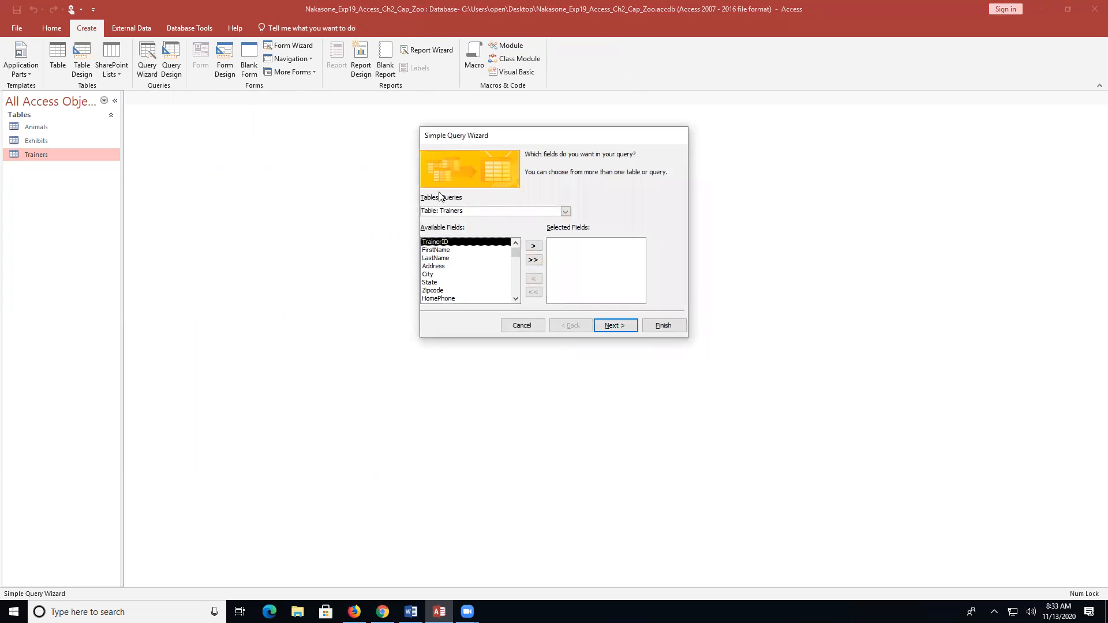
{"action": "left_click", "coordinate": [566, 212]}
{"action": "left_click", "coordinate": [456, 218]}
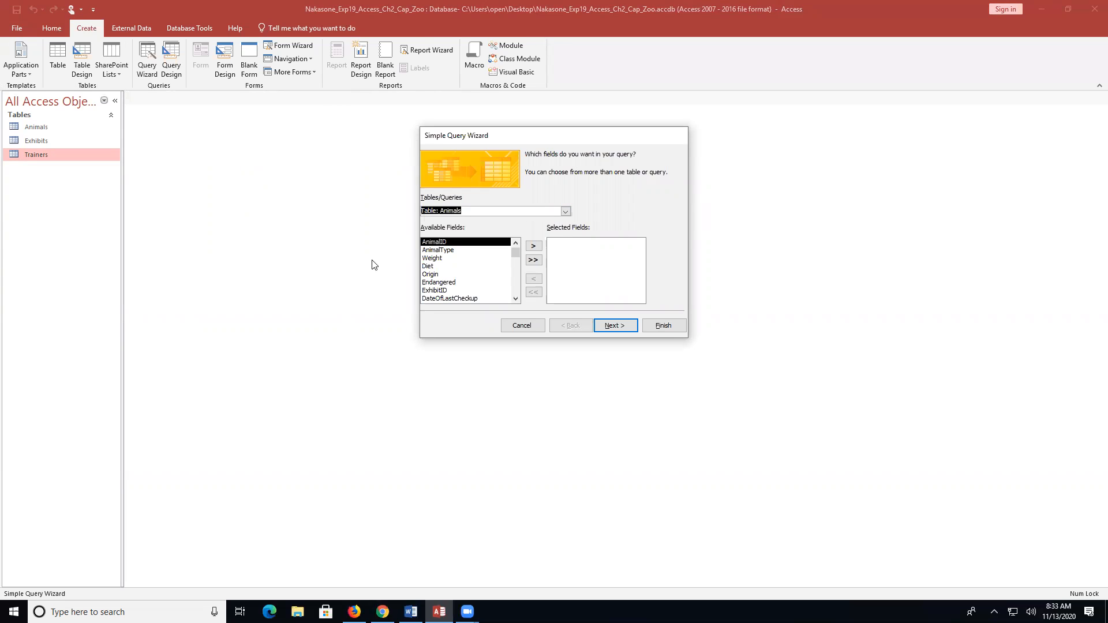
Step: Include the AnimalID, AnimalType and DateOfLastCheckup fields in the query and proceed to its title
{"action": "left_click", "coordinate": [531, 246]}
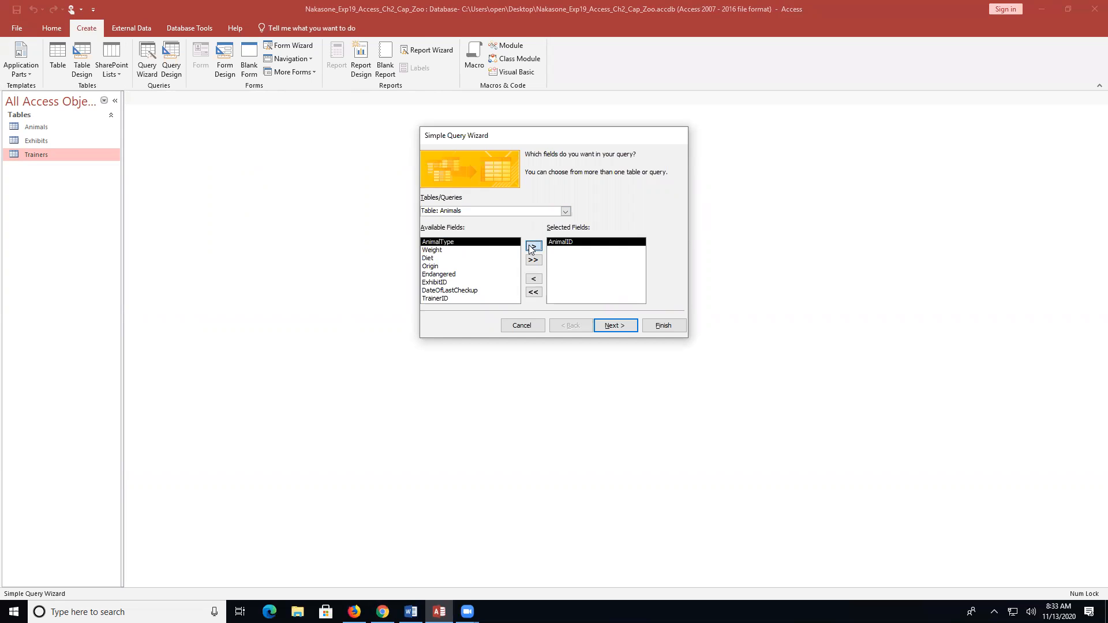
{"action": "left_click", "coordinate": [531, 247]}
{"action": "left_click", "coordinate": [473, 283]}
{"action": "left_click", "coordinate": [533, 246]}
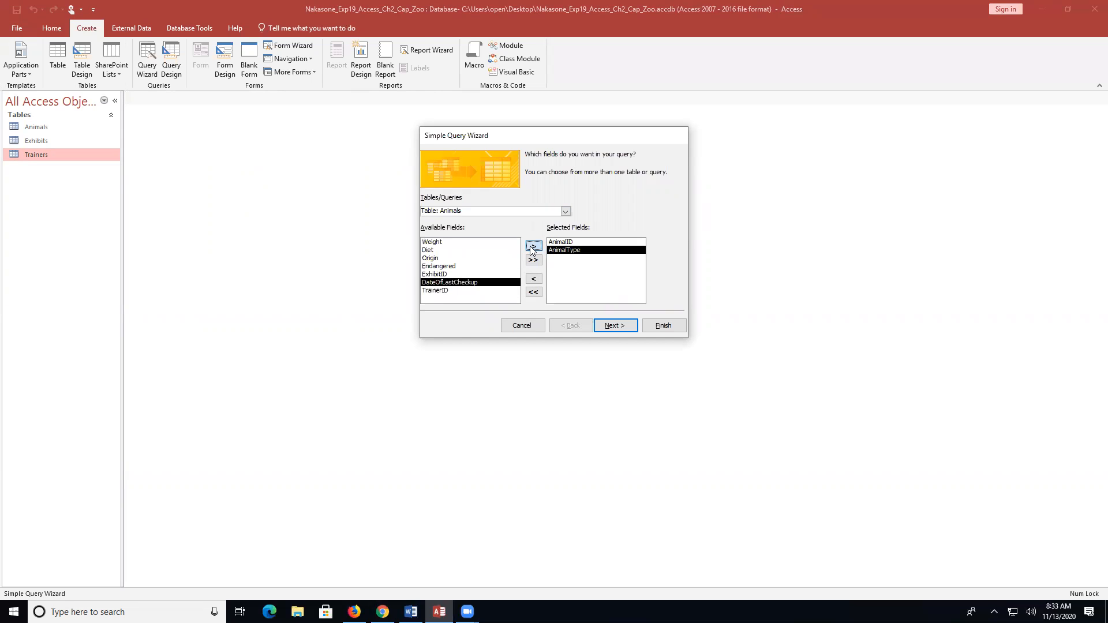
{"action": "left_click", "coordinate": [618, 325]}
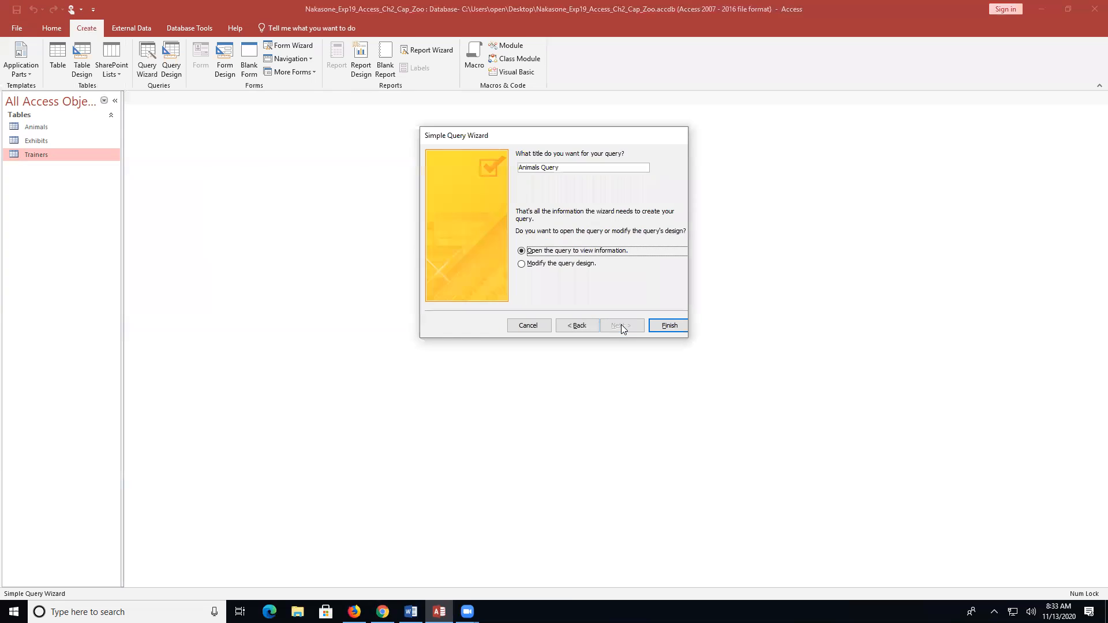
Step: Title the query Checkup List and finish the wizard so that the query opens
{"action": "left_click", "coordinate": [580, 171]}
{"action": "key", "text": "BackSpace"}
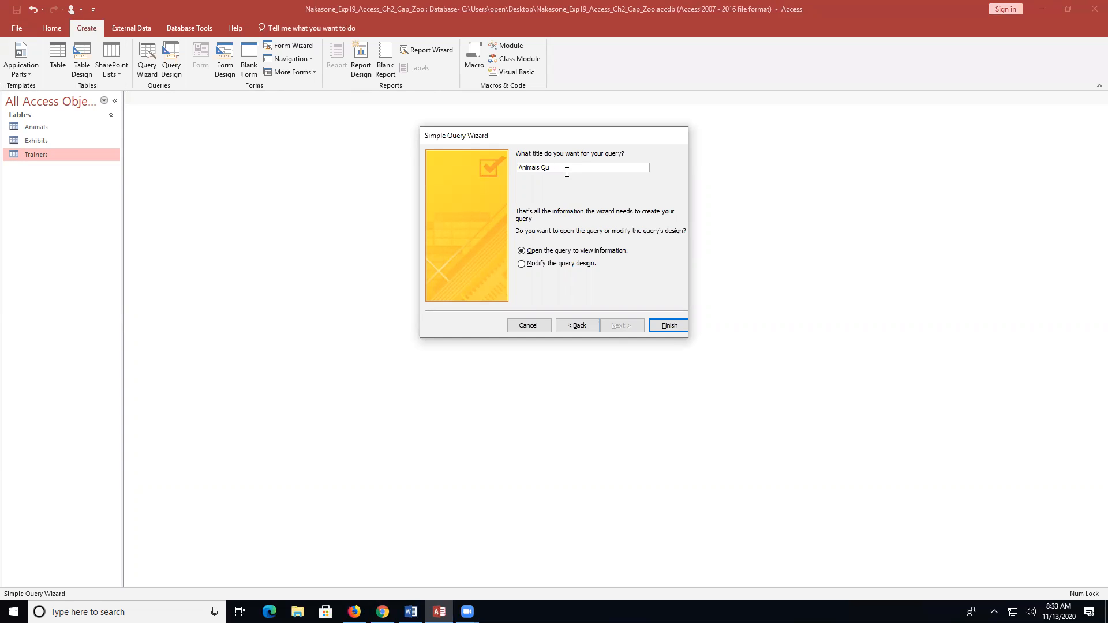
{"action": "key", "text": "BackSpace"}
{"action": "key", "text": "BackSpace"}
{"action": "key", "text": "BackSpace"}
{"action": "key", "text": "BackSpace"}
{"action": "key", "text": "BackSpace"}
{"action": "key", "text": "BackSpace"}
{"action": "key", "text": "BackSpace"}
{"action": "key", "text": "BackSpace"}
{"action": "key", "text": "BackSpace"}
{"action": "type", "text": "Checkup"}
{"action": "left_click", "coordinate": [663, 324]}
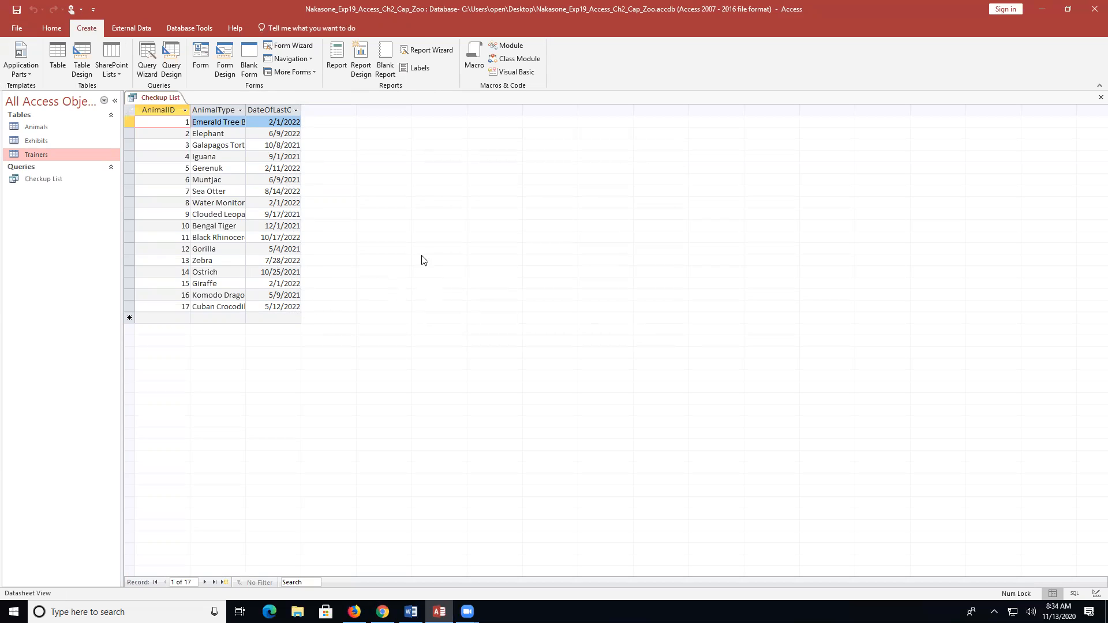
Step: Close the Checkup List query results and reopen the query in Design view
{"action": "right_click", "coordinate": [159, 97]}
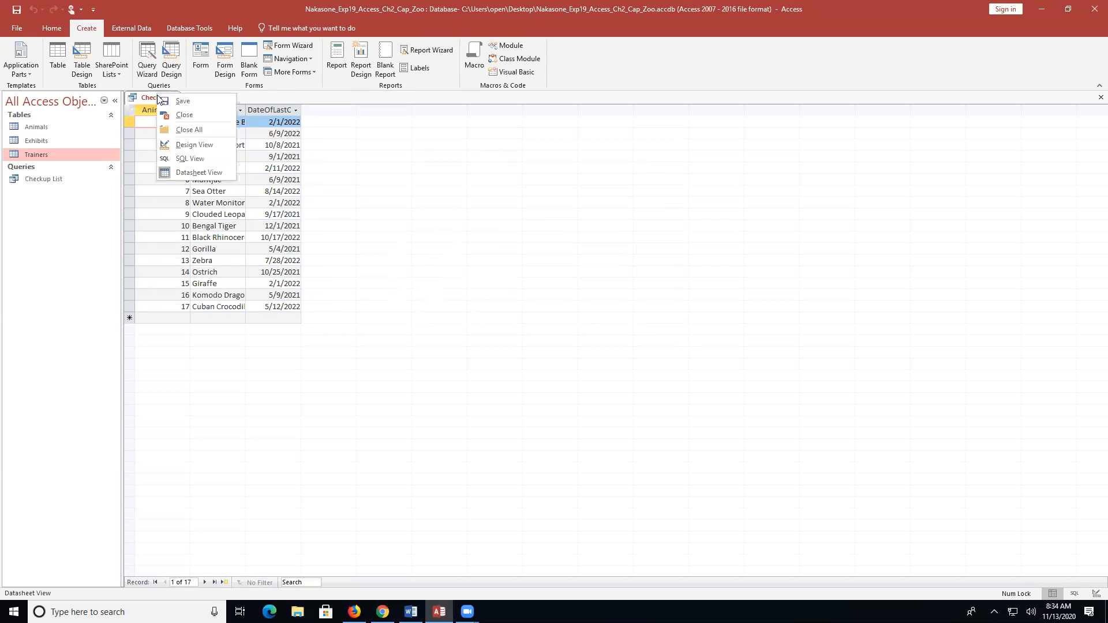
{"action": "left_click", "coordinate": [176, 116]}
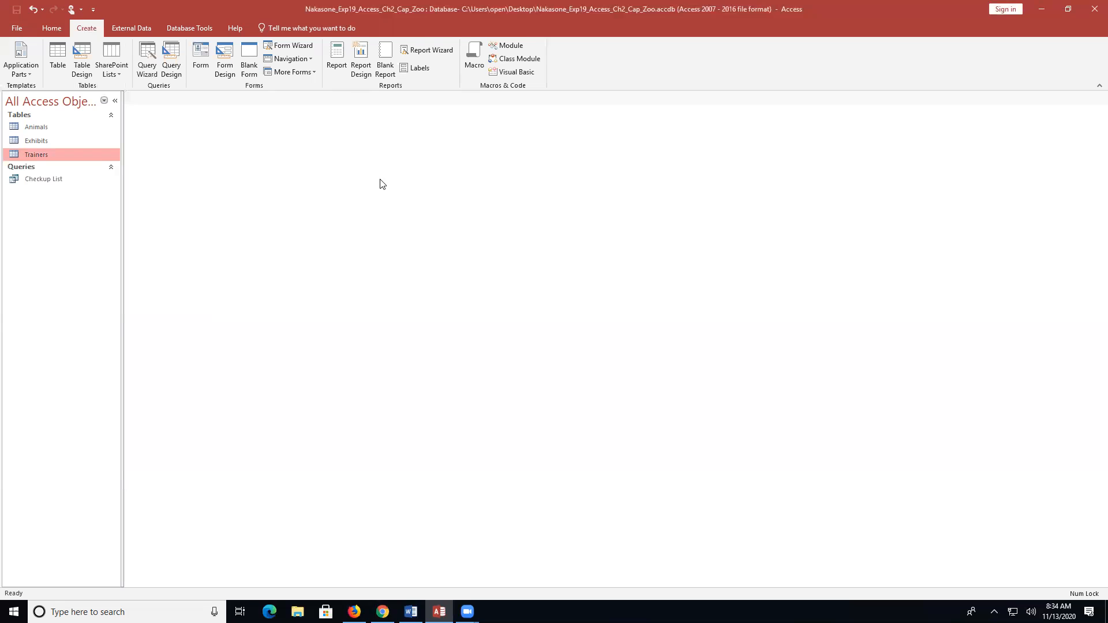
{"action": "right_click", "coordinate": [65, 183]}
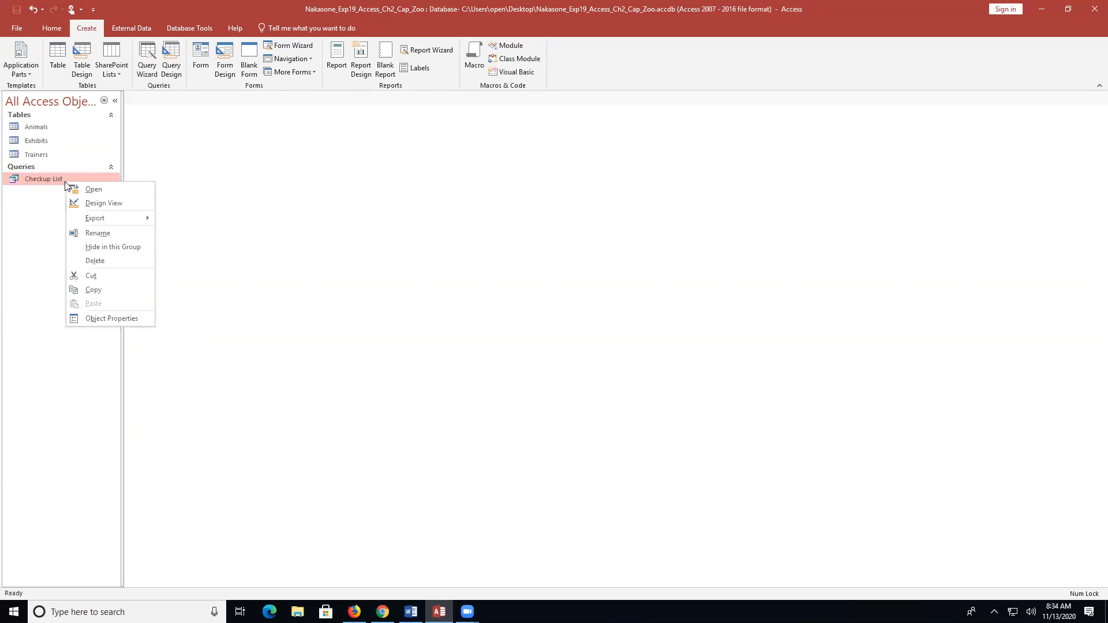
{"action": "left_click", "coordinate": [102, 204]}
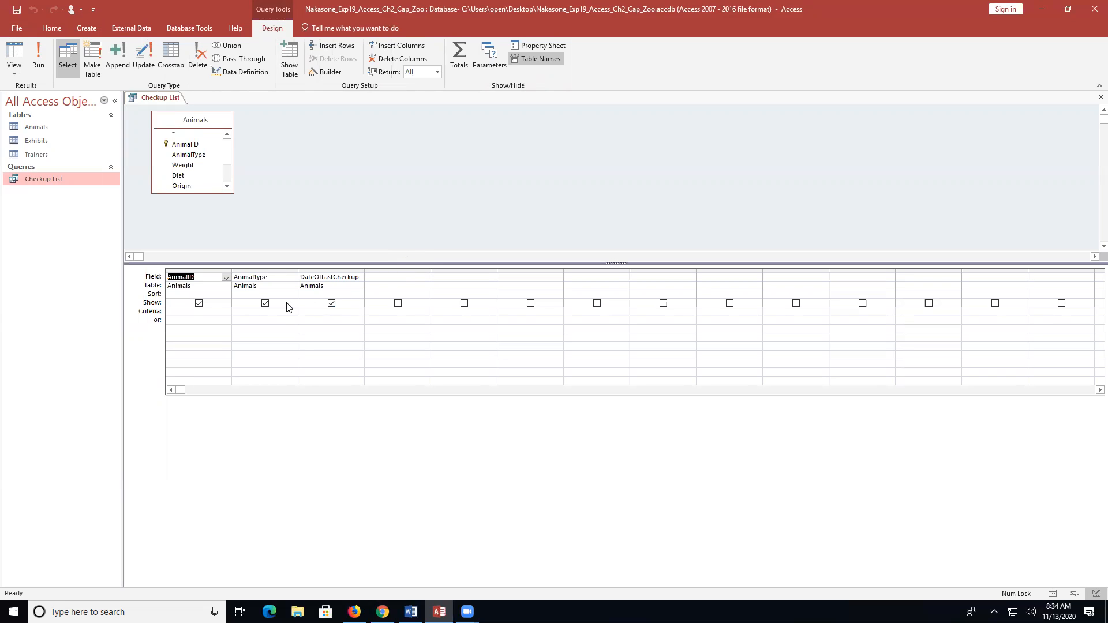
Step: Restrict DateOfLastCheckup to dates before 1/1/2022 with the criterion <1/1/2022
{"action": "left_click", "coordinate": [320, 312]}
{"action": "type", "text": "<1/1/"}
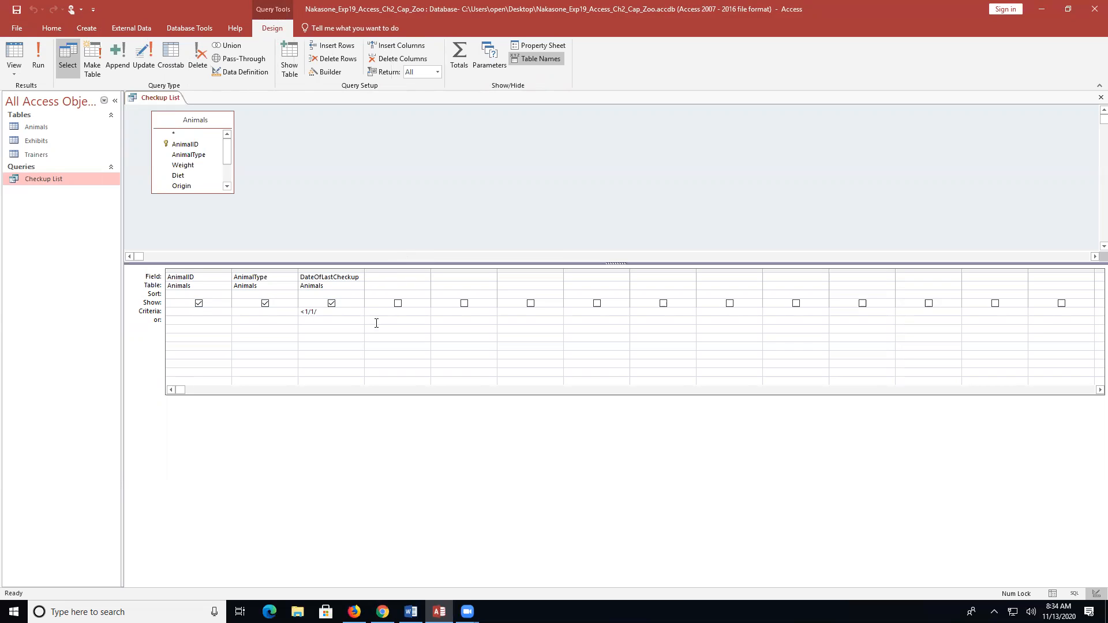
{"action": "type", "text": "2022"}
{"action": "key", "text": "Tab"}
Step: Sort the Checkup List query by DateOfLastCheckup in ascending order
{"action": "left_click", "coordinate": [359, 294]}
{"action": "left_click", "coordinate": [359, 295]}
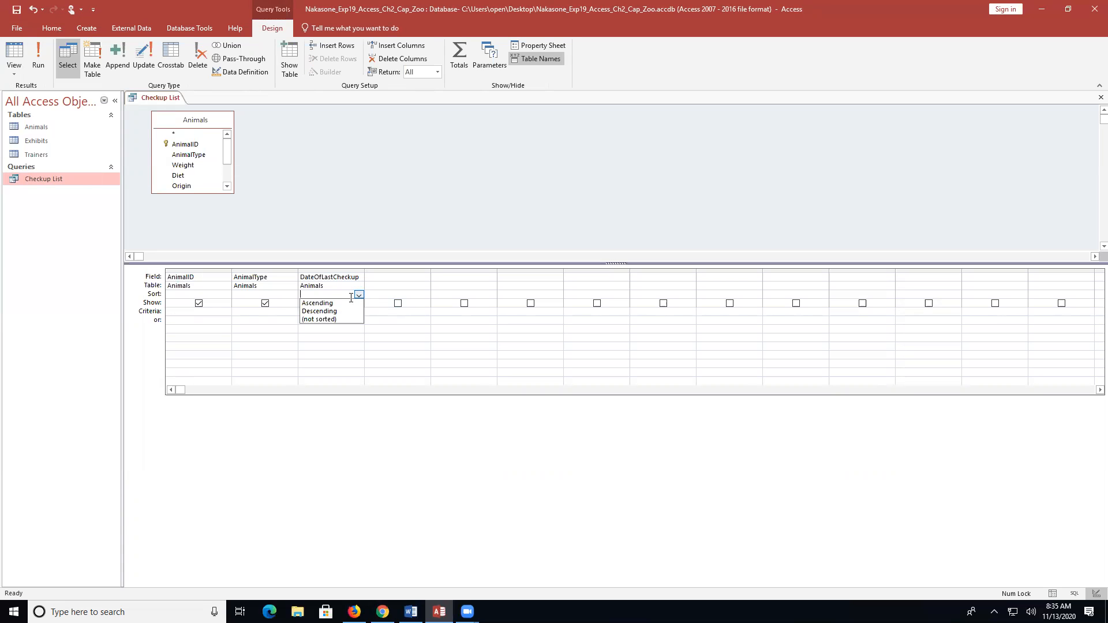
{"action": "left_click", "coordinate": [346, 303]}
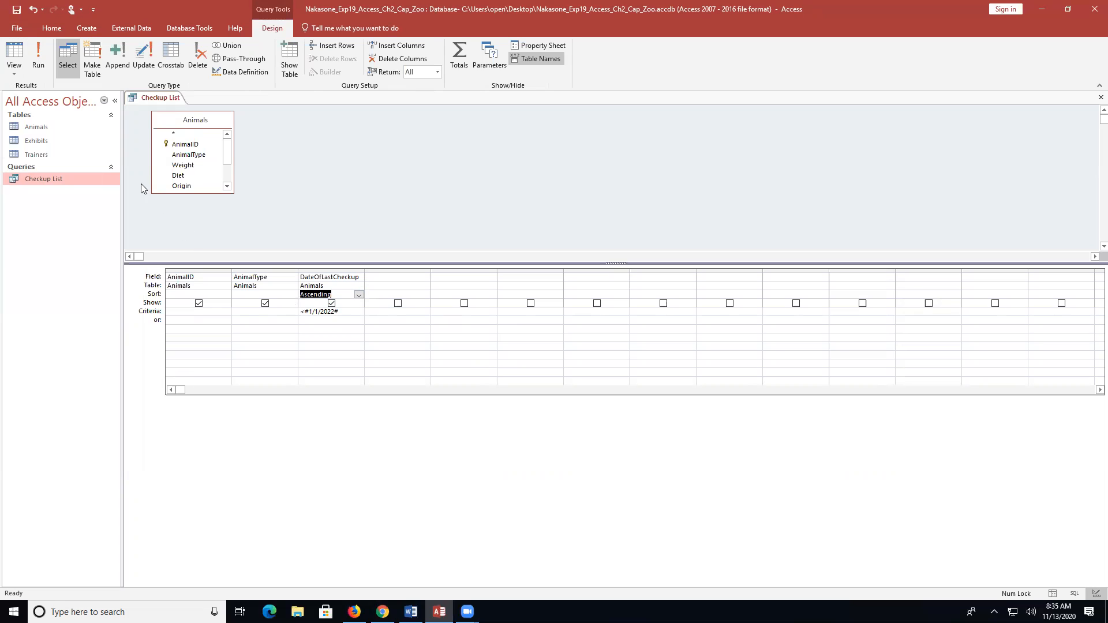
Step: Save the Checkup List query design
{"action": "right_click", "coordinate": [142, 96]}
{"action": "left_click", "coordinate": [159, 107]}
{"action": "right_click", "coordinate": [169, 99]}
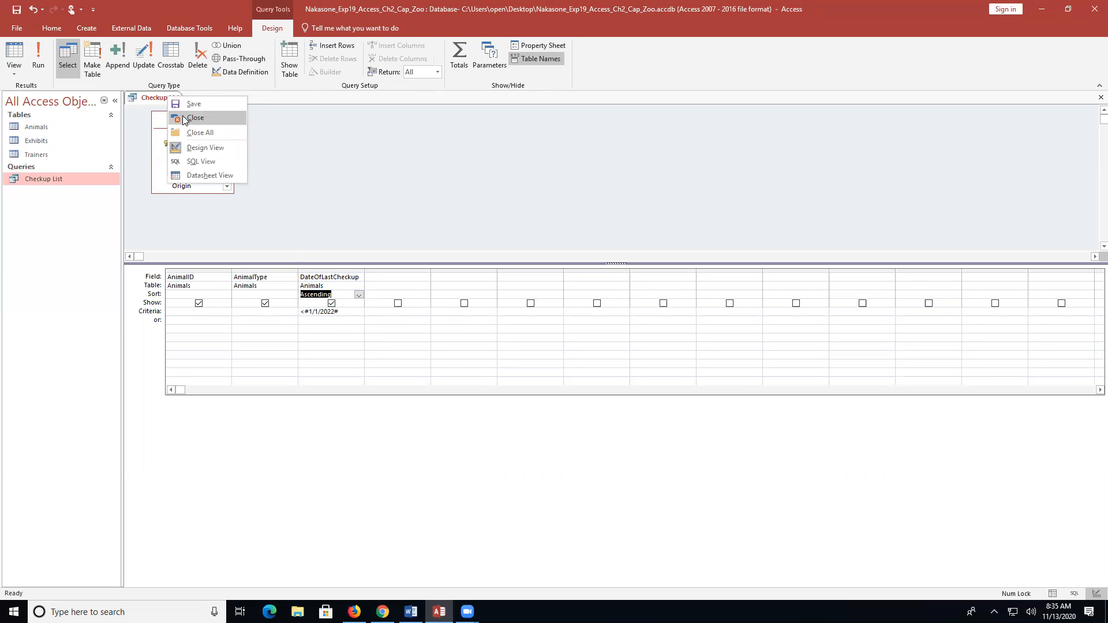
{"action": "left_click", "coordinate": [178, 108]}
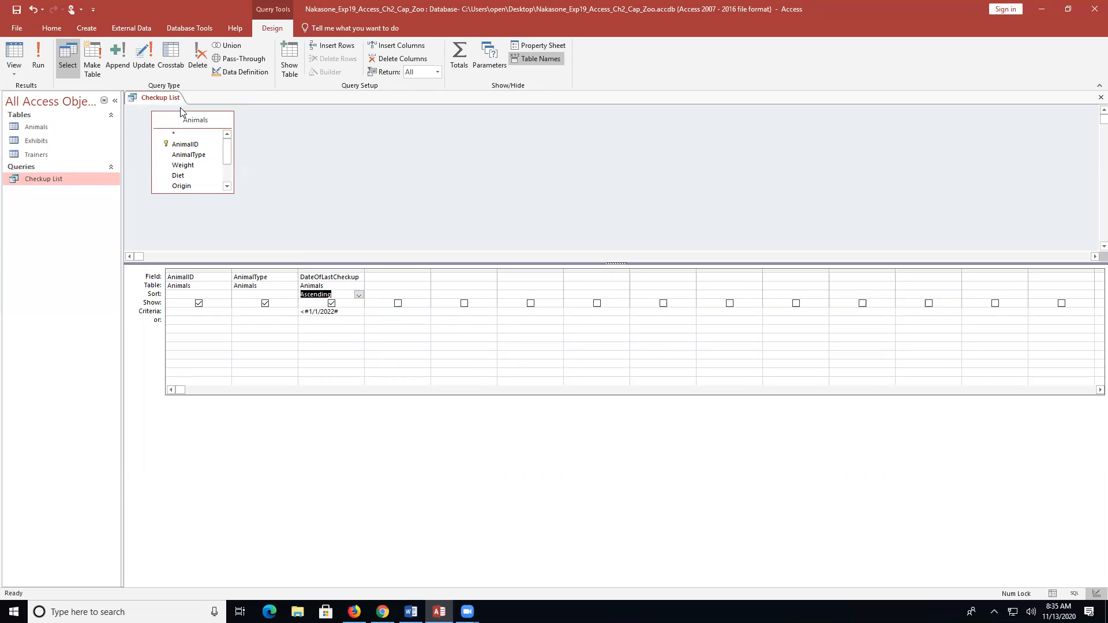
{"action": "left_click", "coordinate": [174, 99]}
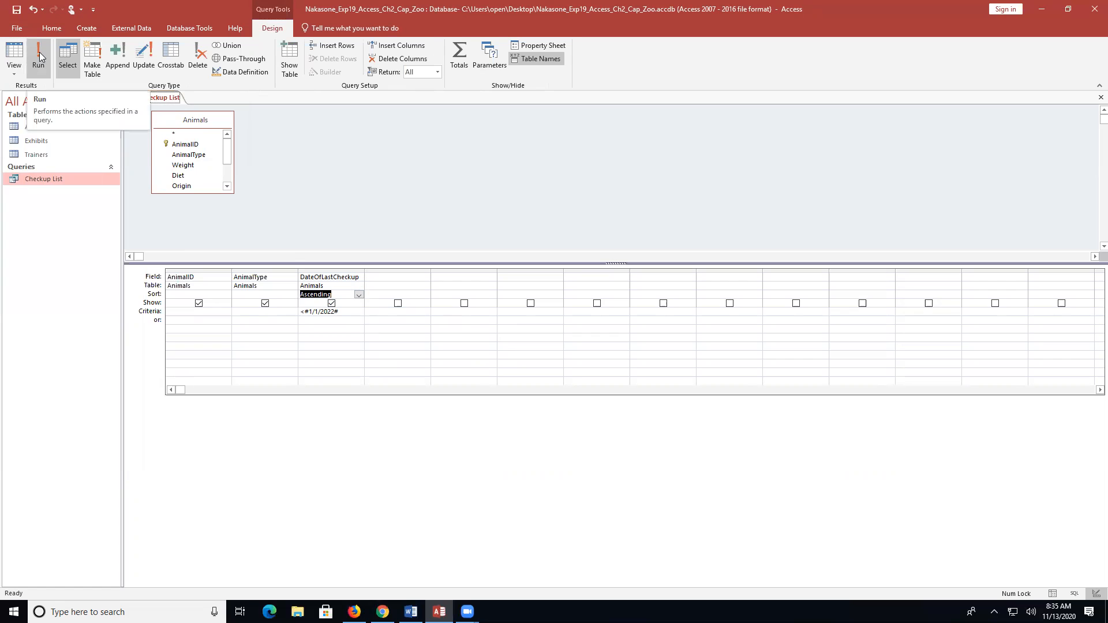
Step: Run the Checkup List query to check its results and close it
{"action": "left_click", "coordinate": [39, 56]}
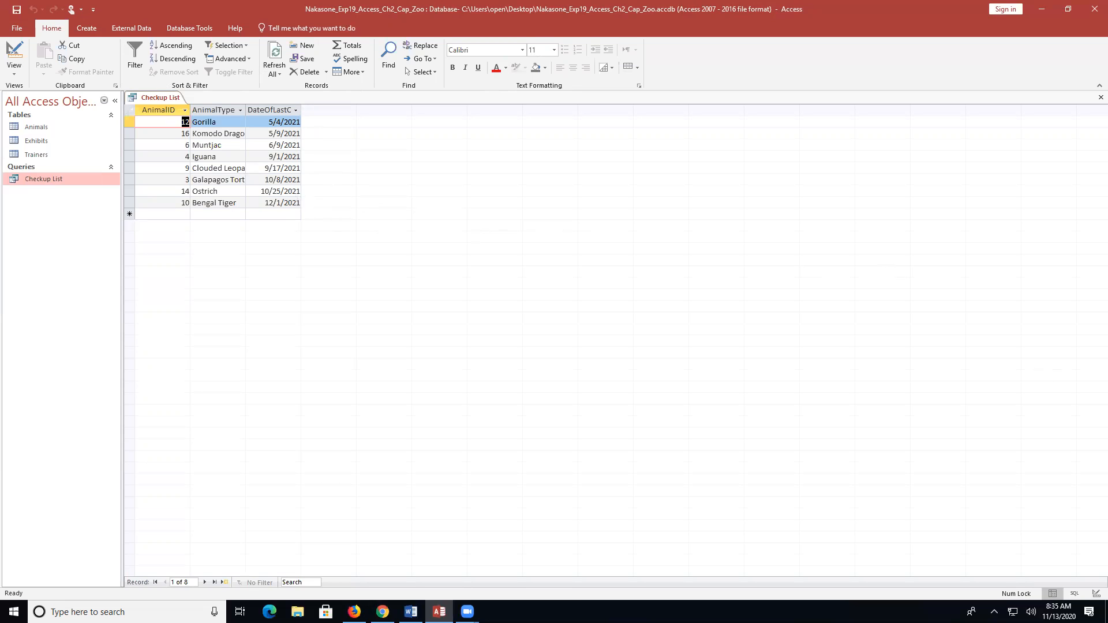
{"action": "right_click", "coordinate": [162, 99]}
{"action": "left_click", "coordinate": [175, 119]}
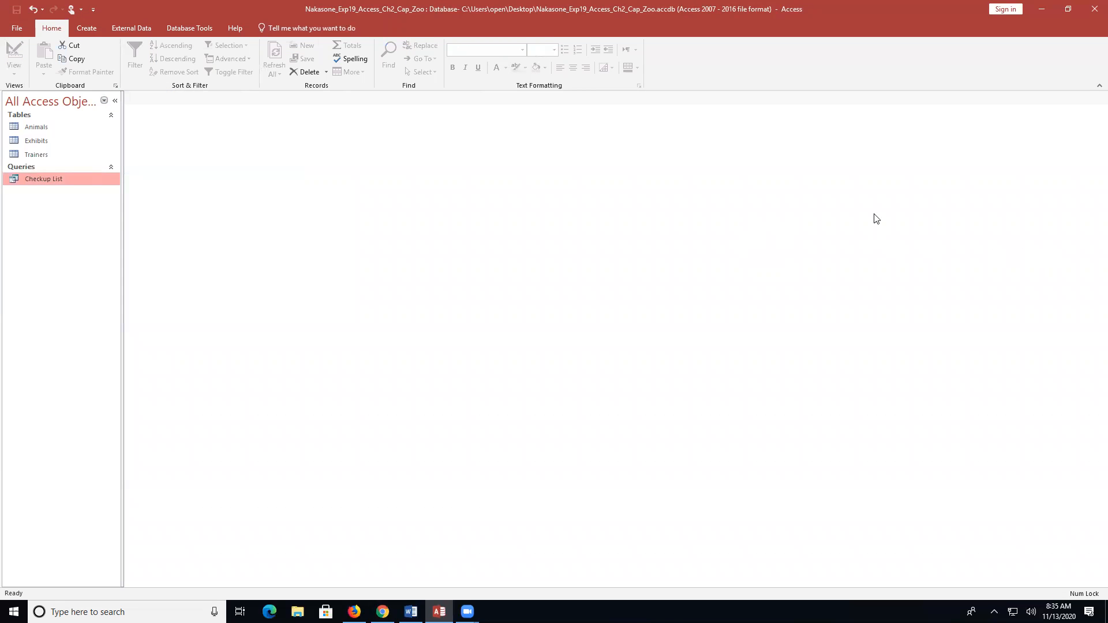
Step: Create a new query in Design view containing the Animals, Exhibits and Trainers tables
{"action": "left_click", "coordinate": [82, 27]}
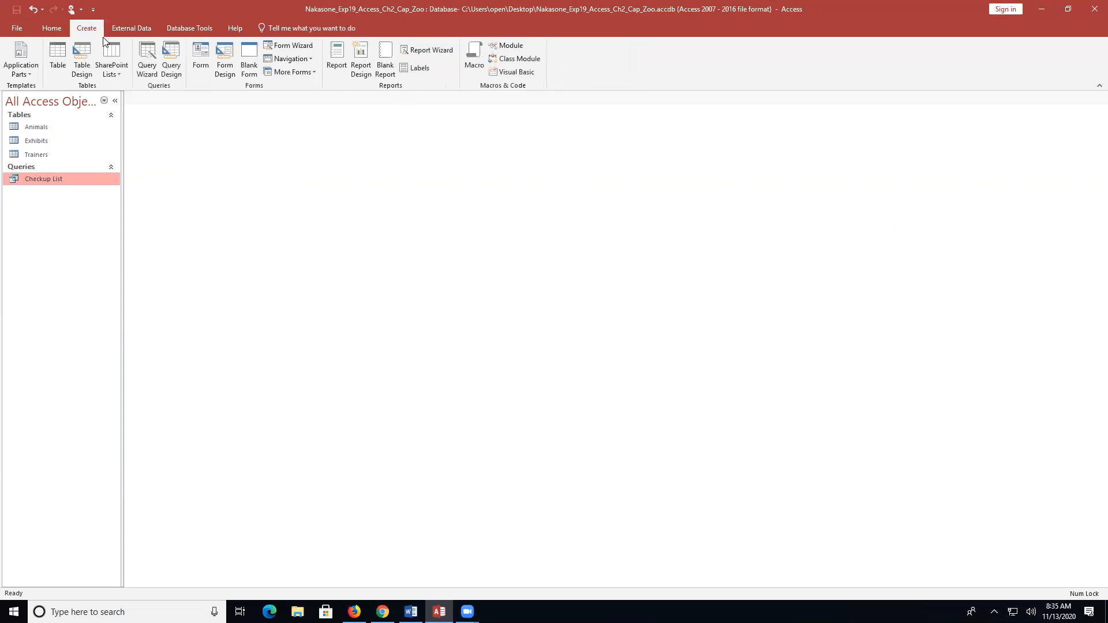
{"action": "left_click", "coordinate": [168, 55]}
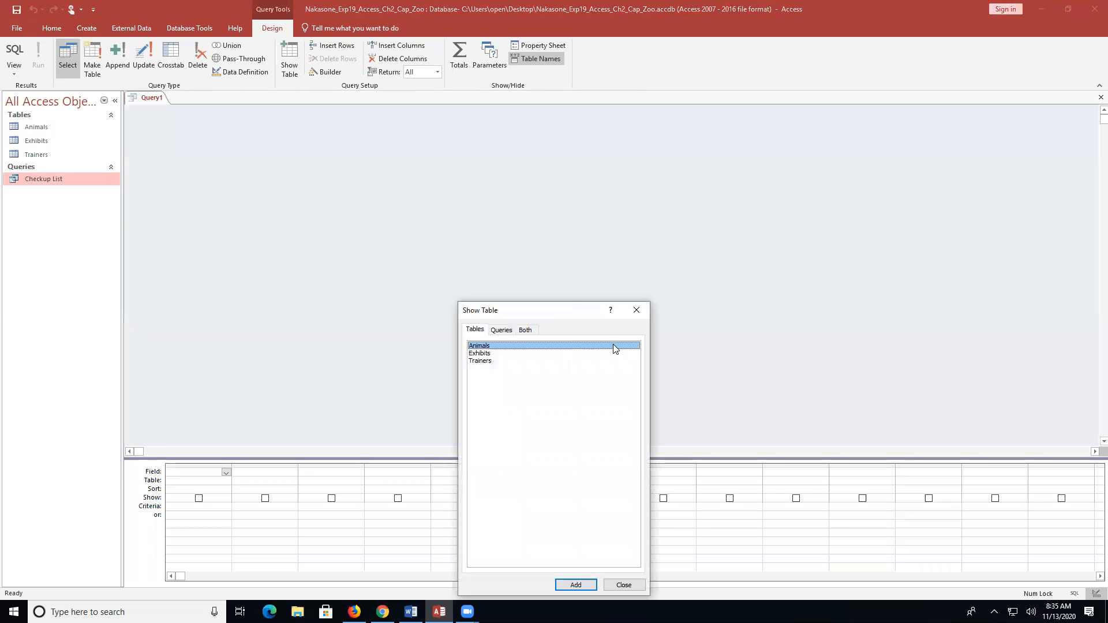
{"action": "left_click", "coordinate": [486, 364], "text": "shift"}
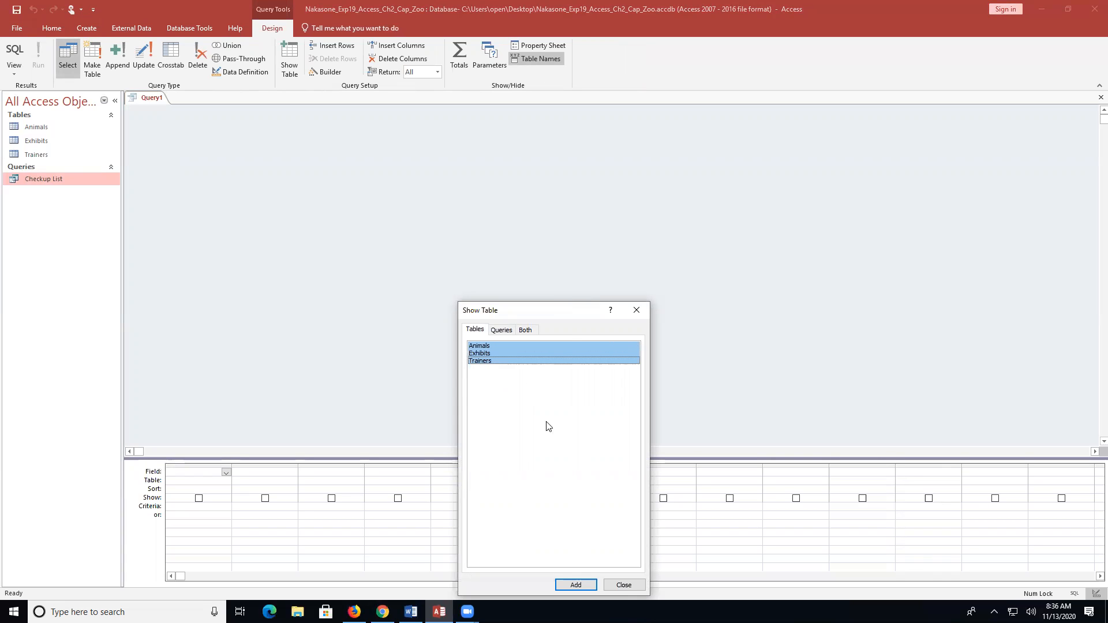
{"action": "left_click", "coordinate": [577, 586]}
{"action": "left_click", "coordinate": [615, 584]}
Step: Arrange the field lists with Animals between Exhibits and Trainers, and enlarge each one to show all its fields
{"action": "left_click_drag", "start_coordinate": [415, 120], "coordinate": [544, 131]}
{"action": "left_click_drag", "start_coordinate": [311, 123], "coordinate": [306, 234]}
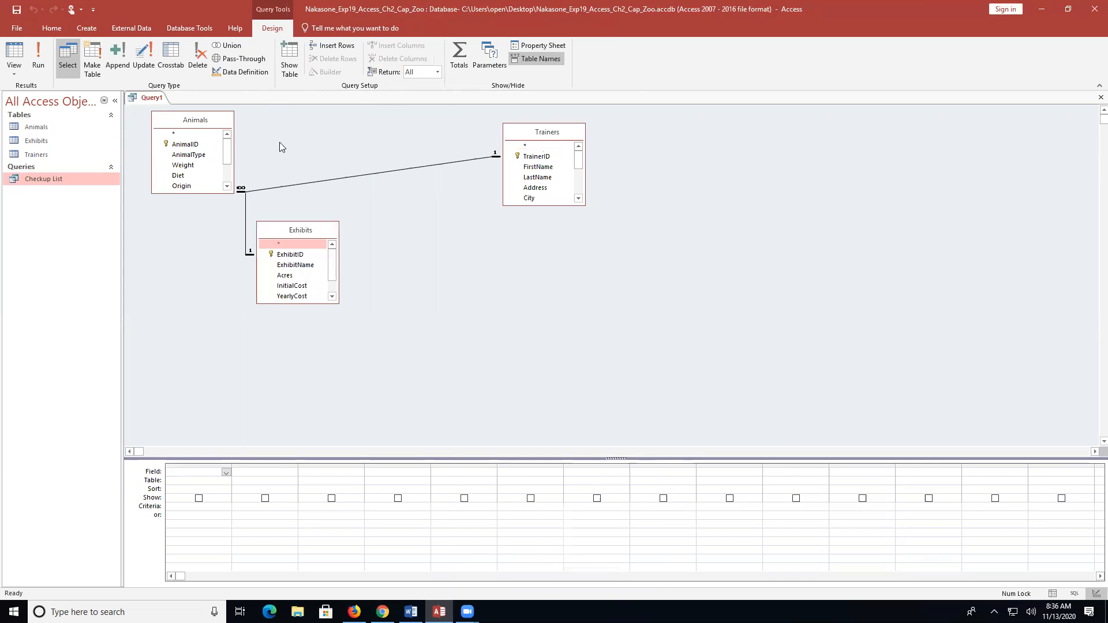
{"action": "left_click_drag", "start_coordinate": [222, 119], "coordinate": [424, 121]}
{"action": "left_click_drag", "start_coordinate": [301, 231], "coordinate": [237, 169]}
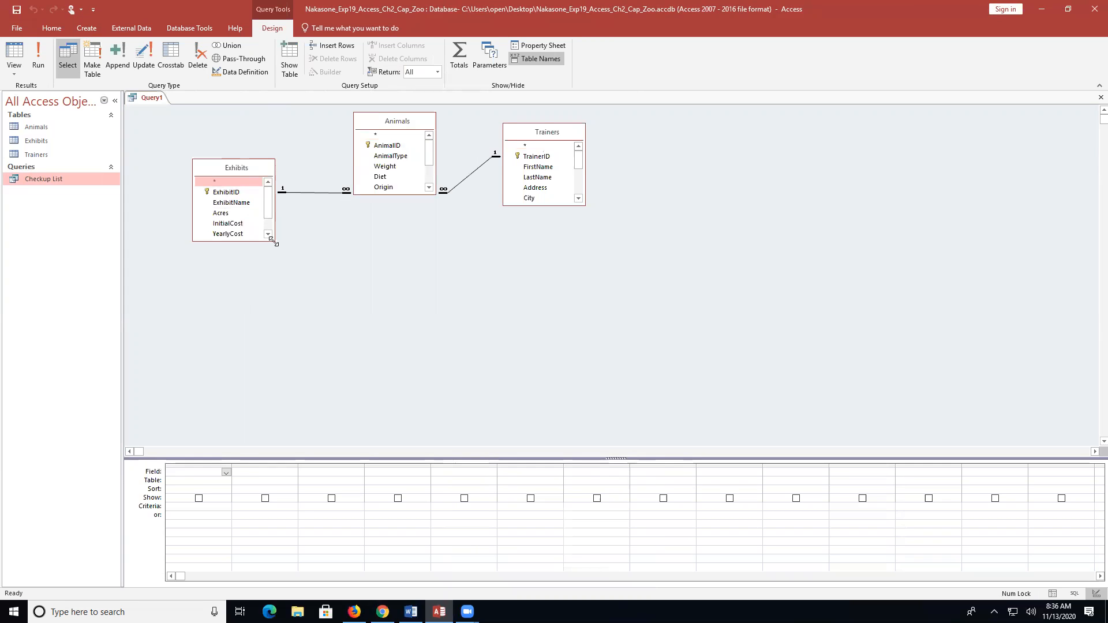
{"action": "left_click_drag", "start_coordinate": [273, 241], "coordinate": [282, 284]}
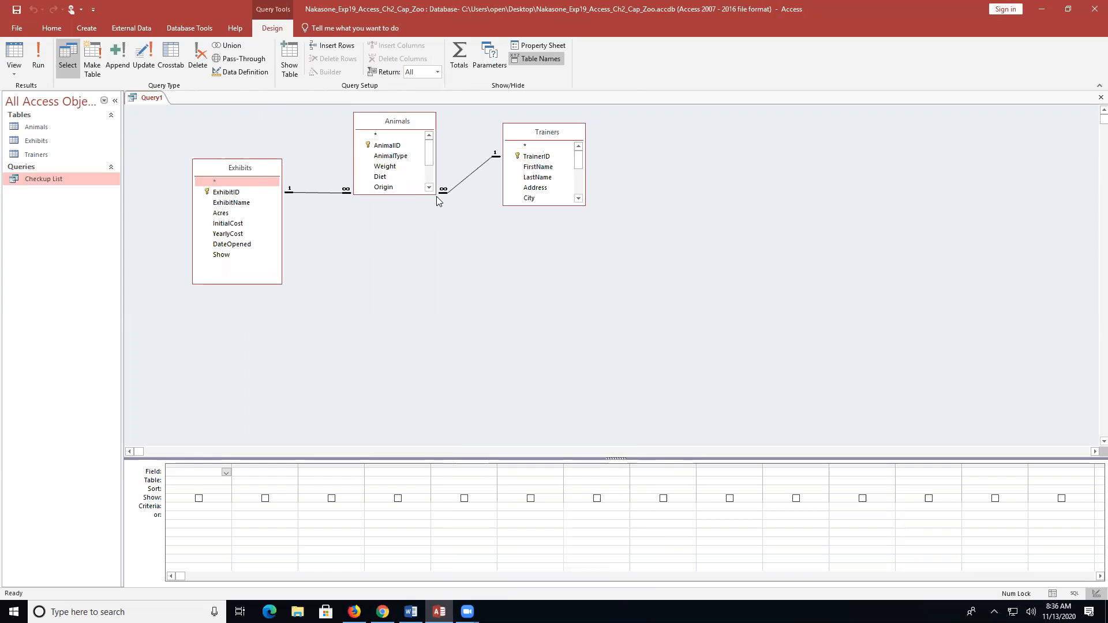
{"action": "left_click_drag", "start_coordinate": [432, 193], "coordinate": [445, 257]}
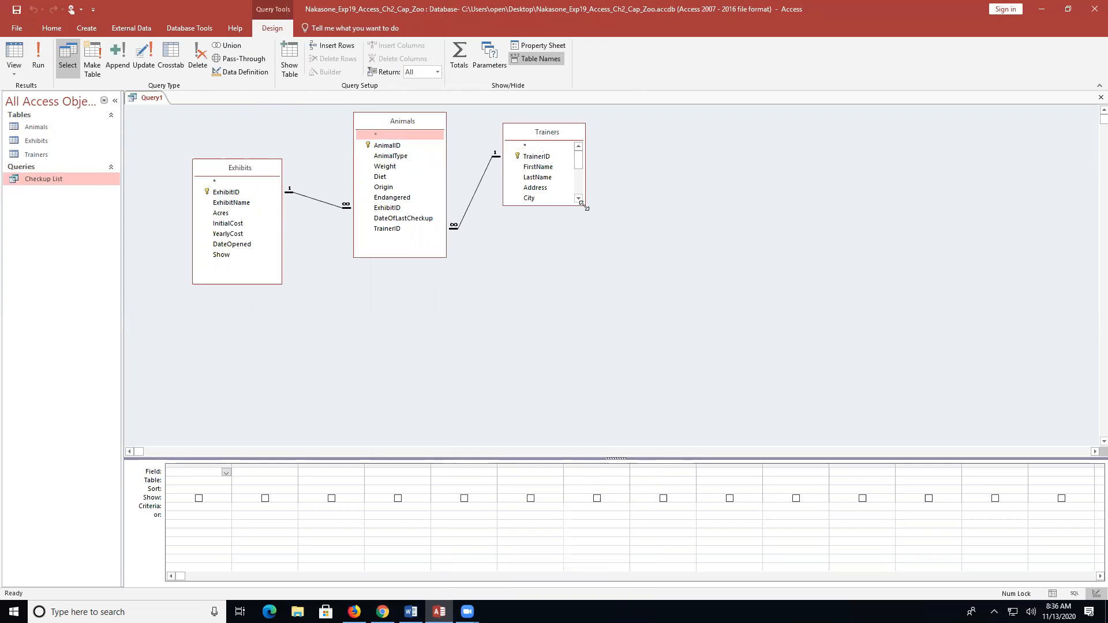
{"action": "left_click_drag", "start_coordinate": [582, 204], "coordinate": [652, 300]}
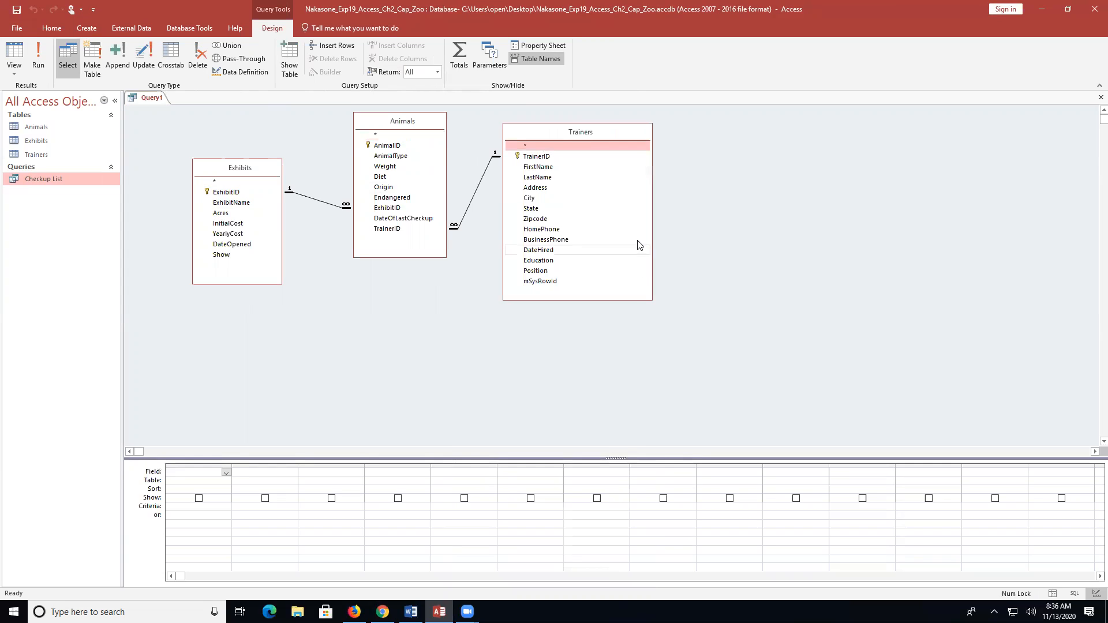
Step: Add AnimalType and Origin from Animals, ExhibitName from Exhibits, and FirstName and LastName from Trainers to the query grid
{"action": "left_click_drag", "start_coordinate": [403, 157], "coordinate": [206, 477]}
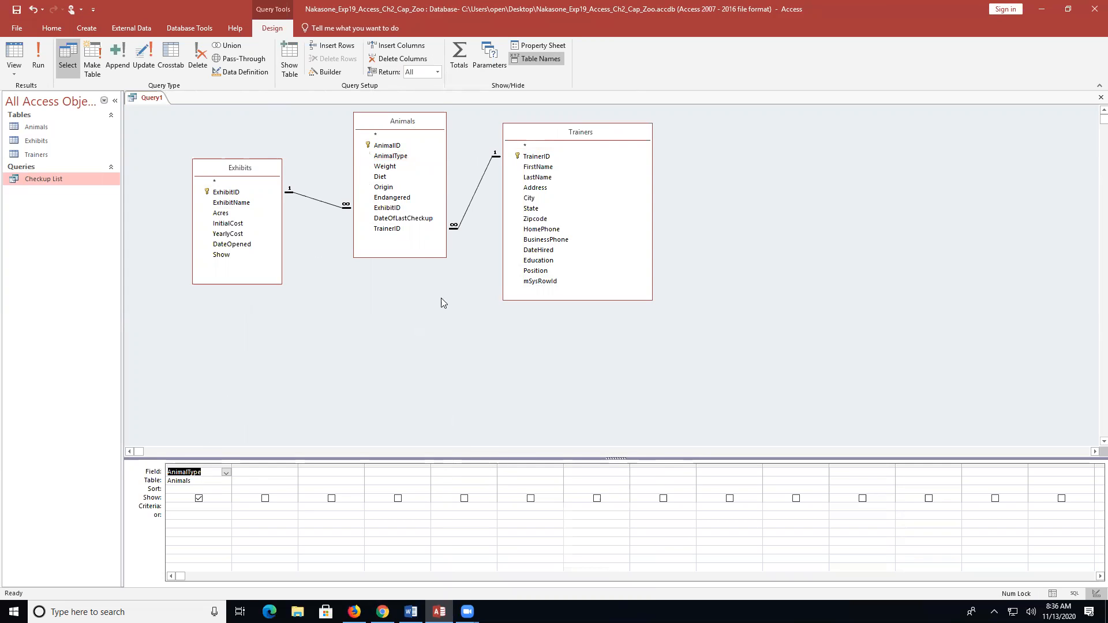
{"action": "left_click_drag", "start_coordinate": [392, 188], "coordinate": [271, 474]}
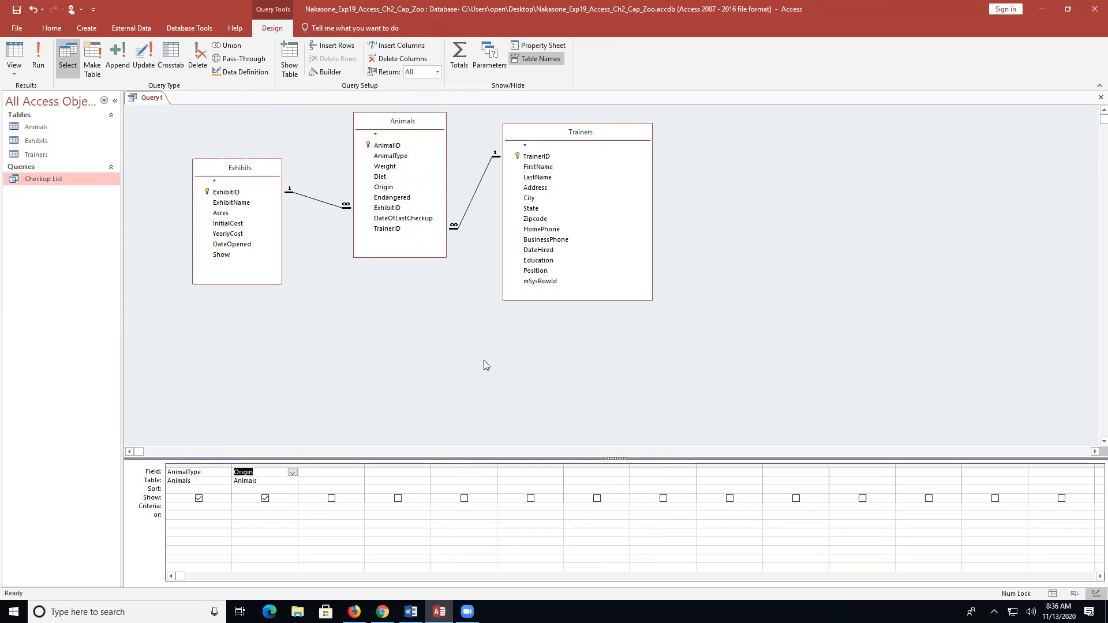
{"action": "left_click_drag", "start_coordinate": [242, 203], "coordinate": [327, 472]}
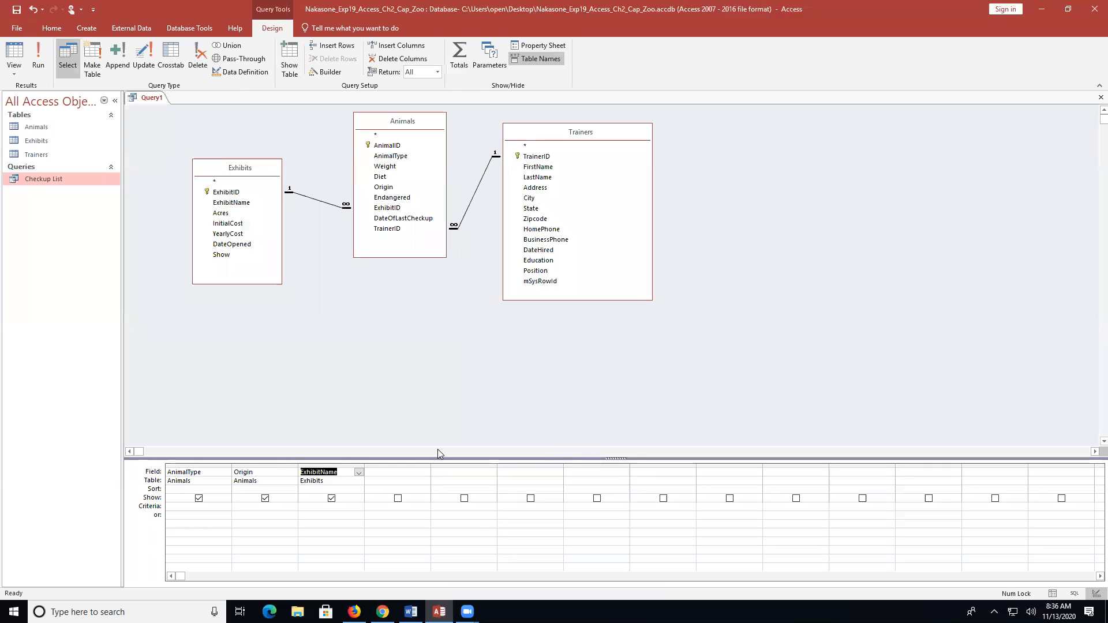
{"action": "left_click_drag", "start_coordinate": [526, 167], "coordinate": [393, 473]}
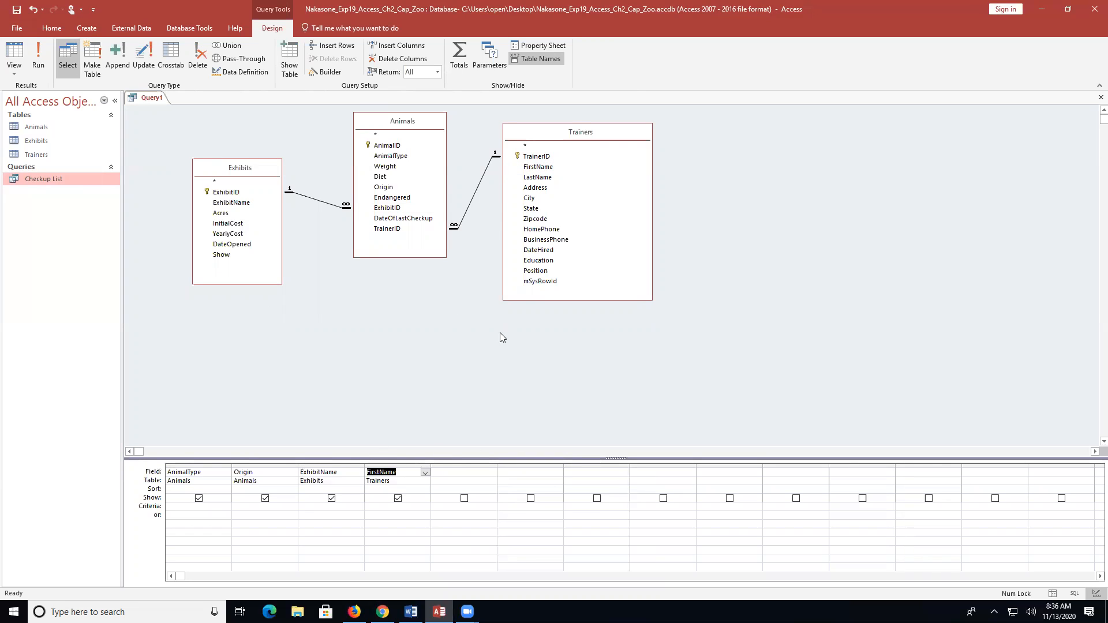
{"action": "left_click_drag", "start_coordinate": [552, 179], "coordinate": [467, 475]}
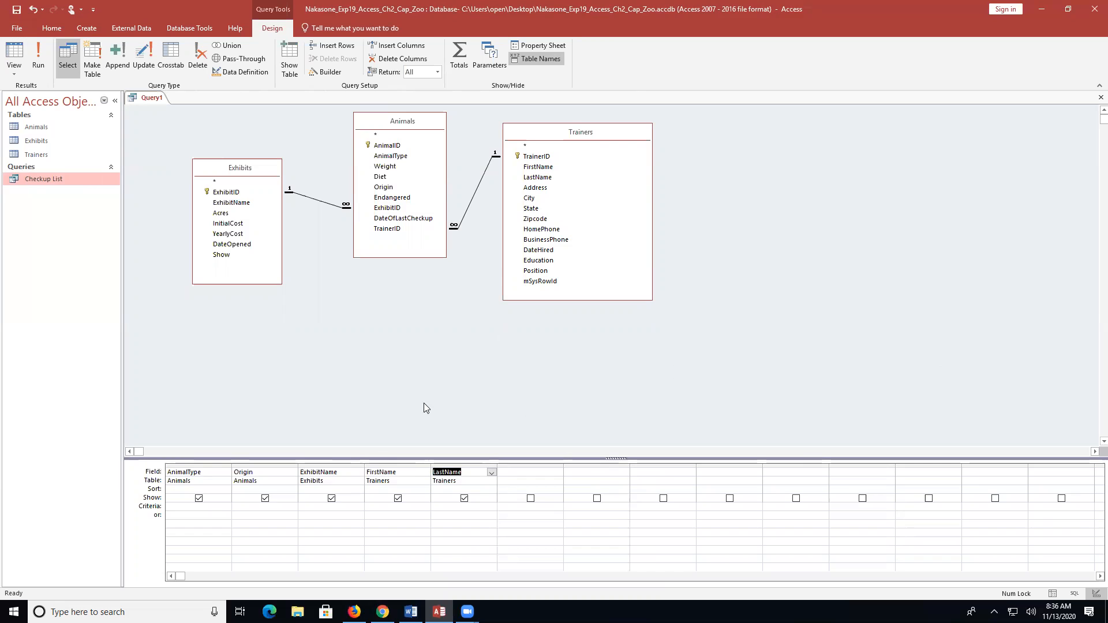
Step: Restrict ExhibitName to the criterion The Americas
{"action": "left_click", "coordinate": [331, 507]}
{"action": "type", "text": "The A"}
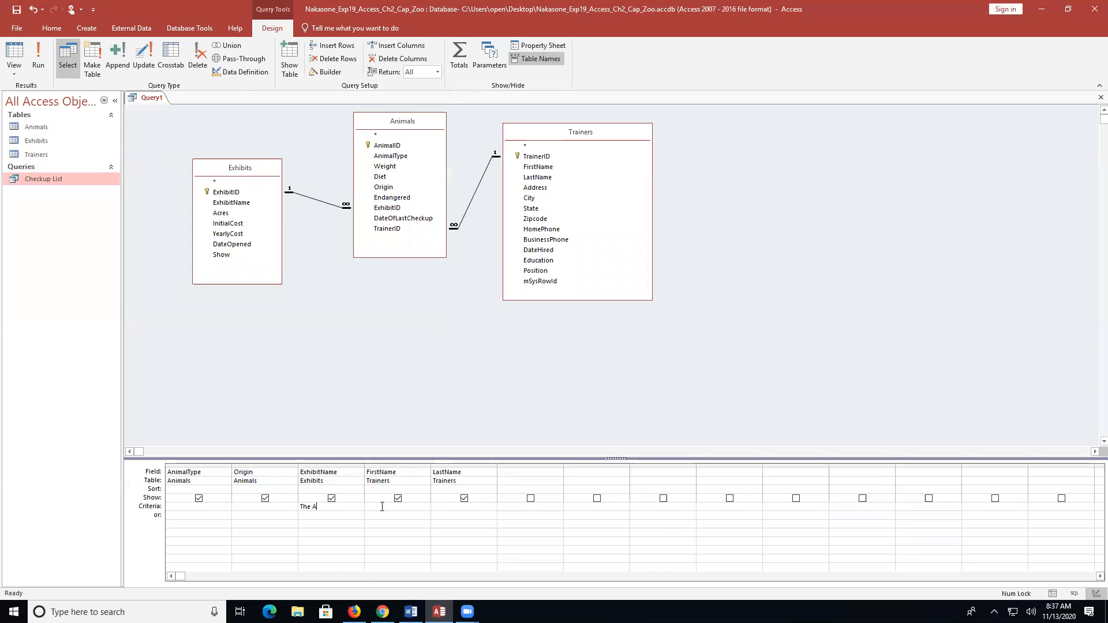
{"action": "type", "text": "mericas"}
{"action": "left_click", "coordinate": [366, 509]}
Step: Save the new query as Americas Exhibit
{"action": "right_click", "coordinate": [143, 97]}
{"action": "left_click", "coordinate": [164, 104]}
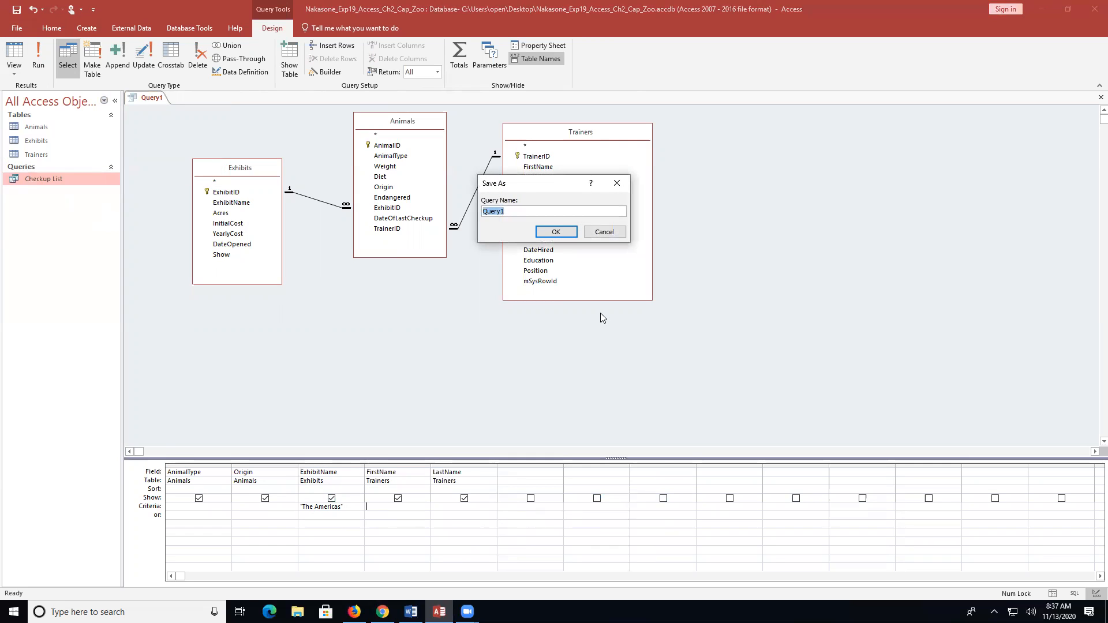
{"action": "type", "text": "Americas Exhibit"}
{"action": "left_click", "coordinate": [556, 231]}
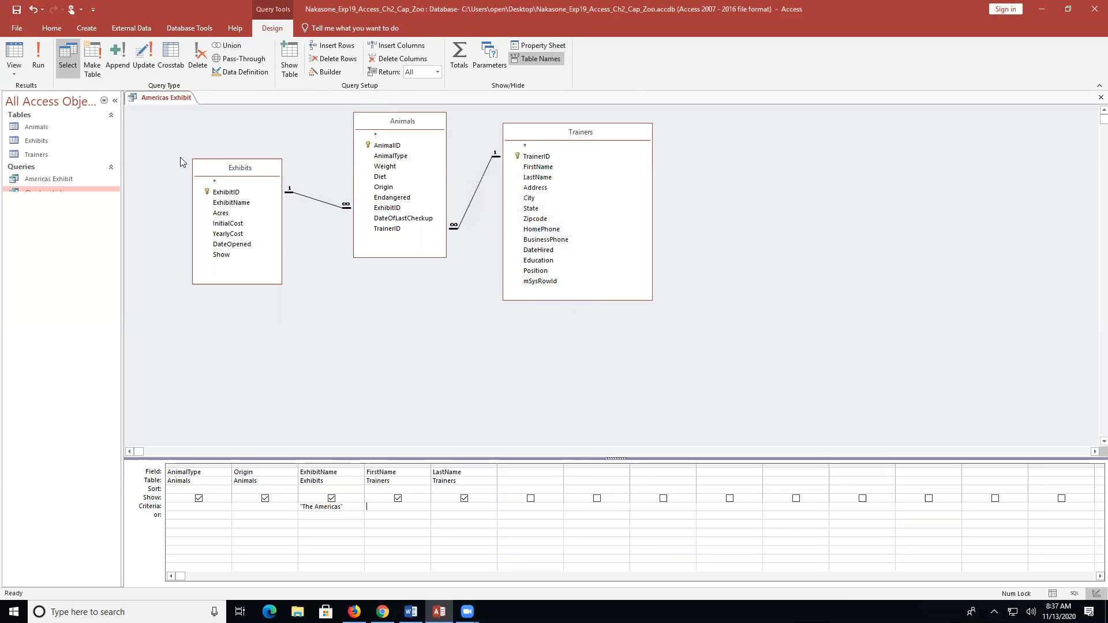
Step: Run the Americas Exhibit query to check its records and return to Design view
{"action": "left_click", "coordinate": [38, 55]}
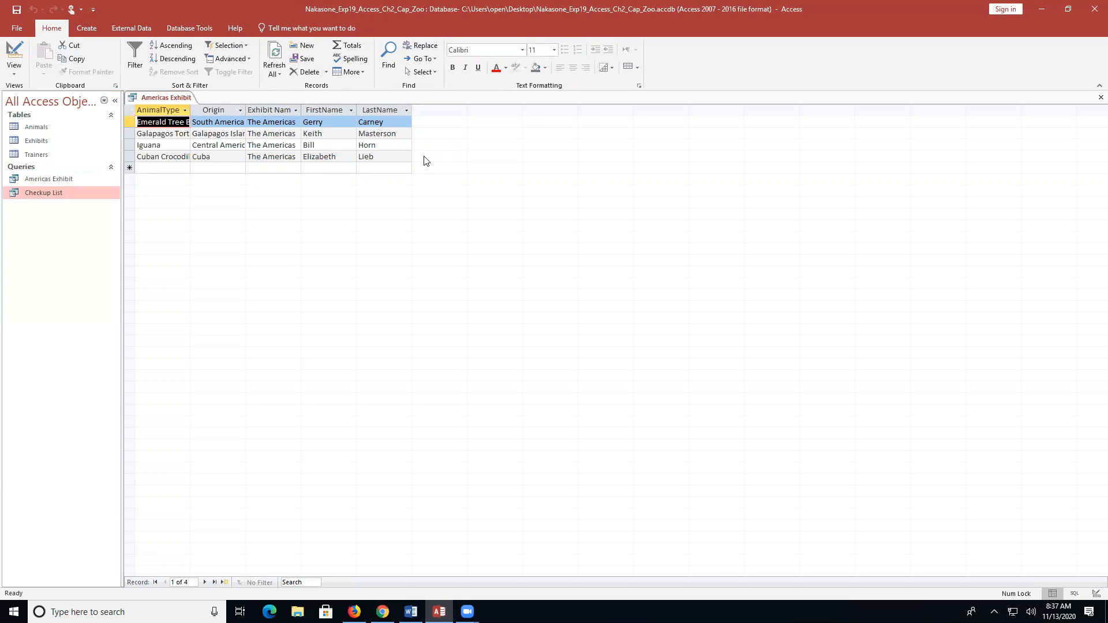
{"action": "left_click", "coordinate": [15, 72]}
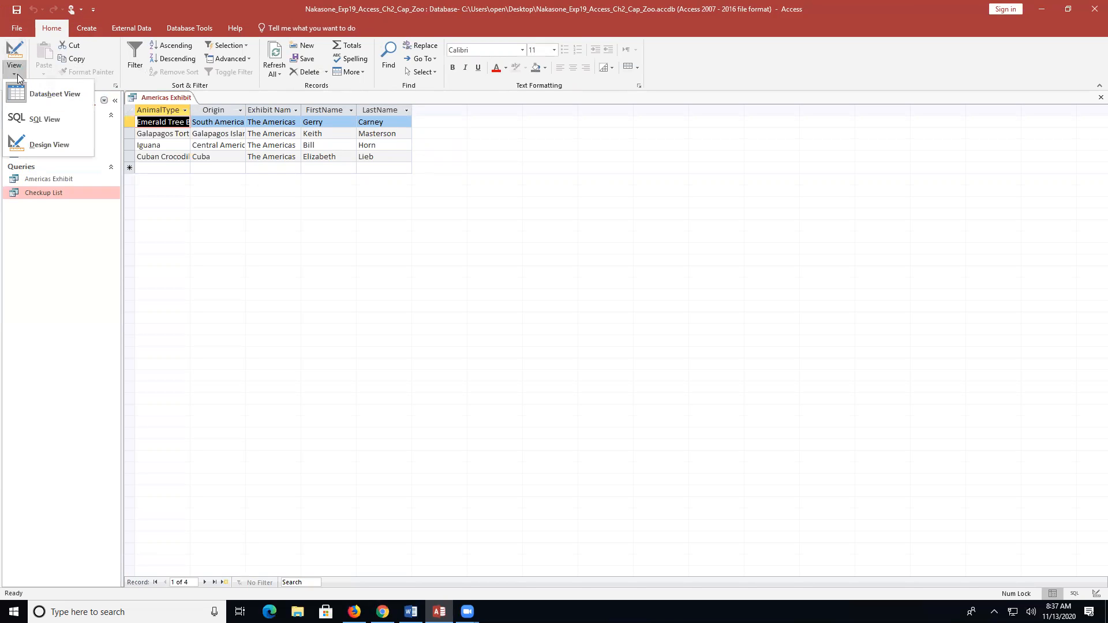
{"action": "left_click", "coordinate": [50, 149]}
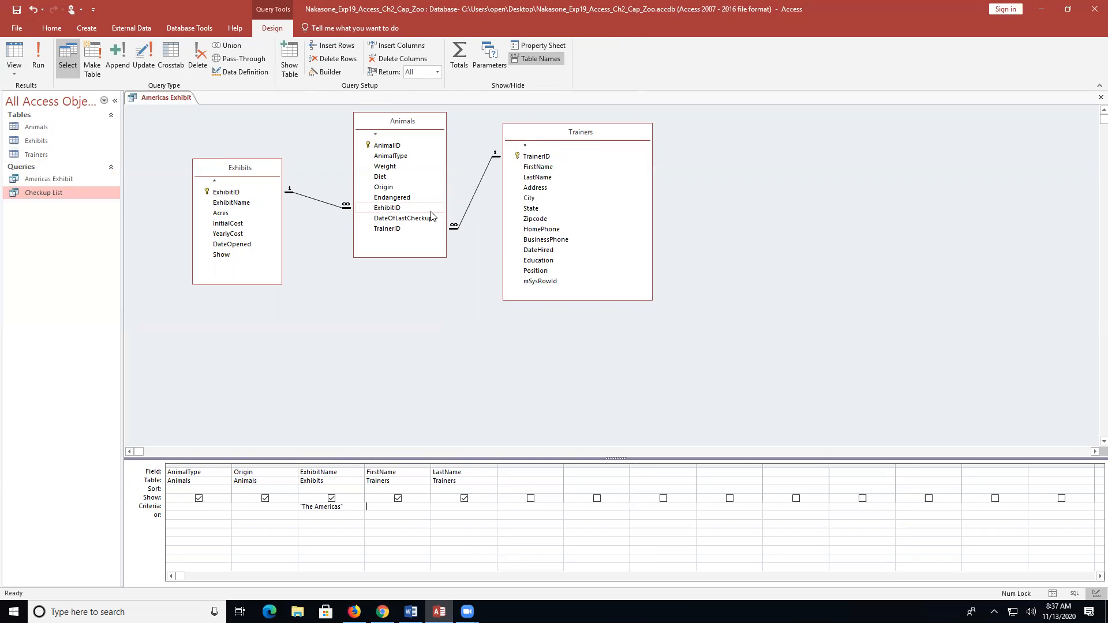
Step: Sort the Americas Exhibit query by Origin in ascending order and save the design
{"action": "left_click", "coordinate": [292, 489]}
{"action": "left_click", "coordinate": [293, 489]}
{"action": "left_click", "coordinate": [285, 498]}
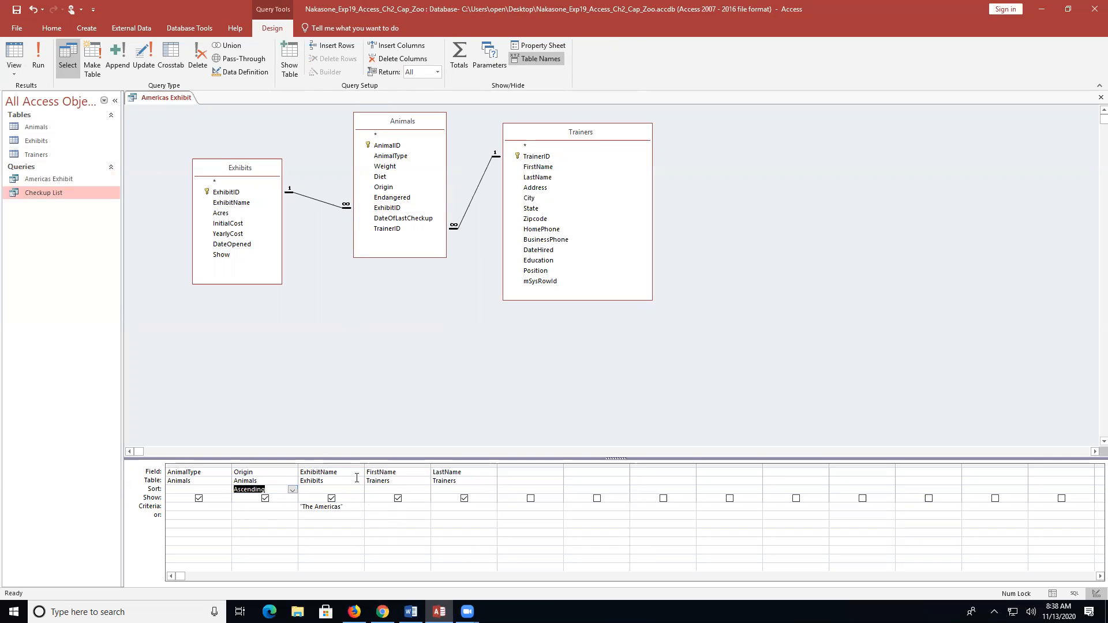
{"action": "right_click", "coordinate": [163, 98]}
{"action": "left_click", "coordinate": [178, 112]}
Step: Run the sorted Americas Exhibit query to check the record order and close it
{"action": "left_click", "coordinate": [38, 58]}
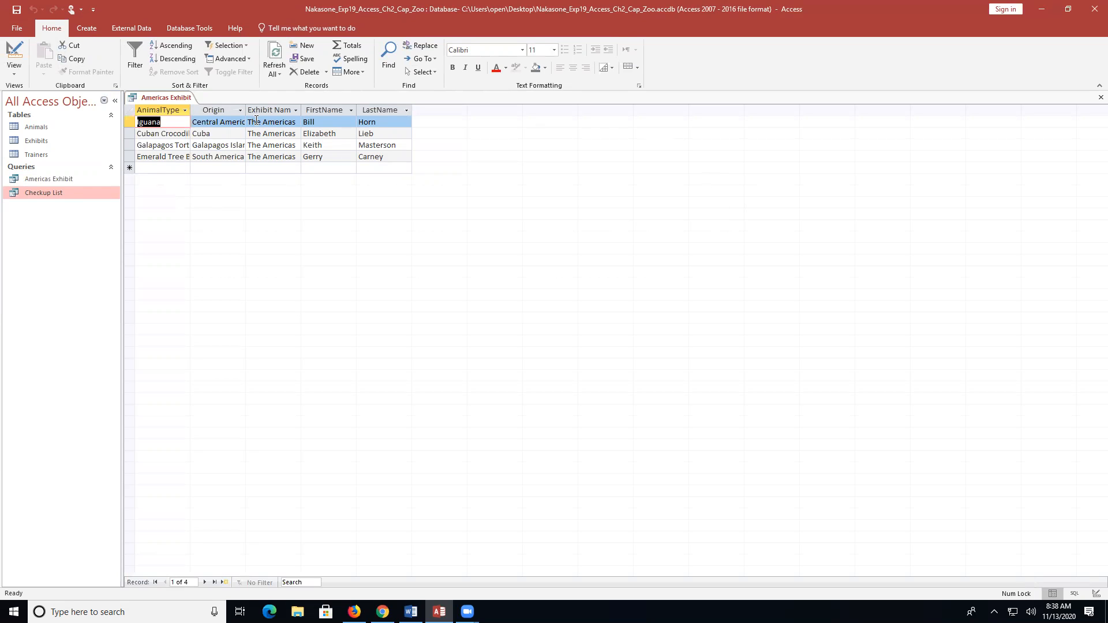
{"action": "right_click", "coordinate": [178, 98]}
{"action": "left_click", "coordinate": [203, 114]}
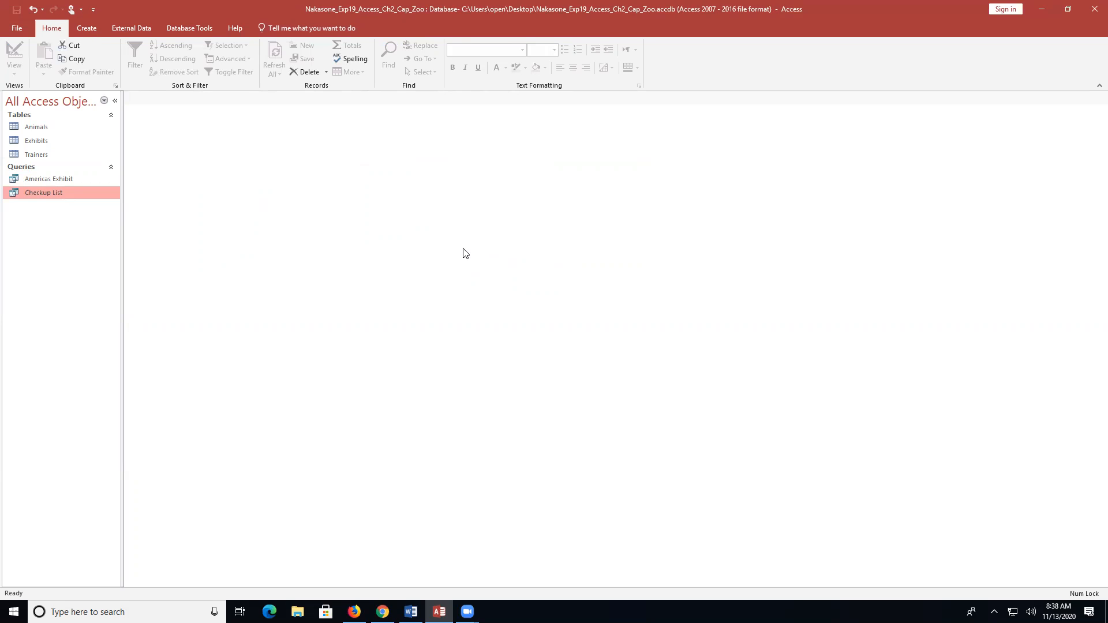
Step: Duplicate the Americas Exhibit query under the name Asian Exhibit
{"action": "left_click", "coordinate": [44, 181]}
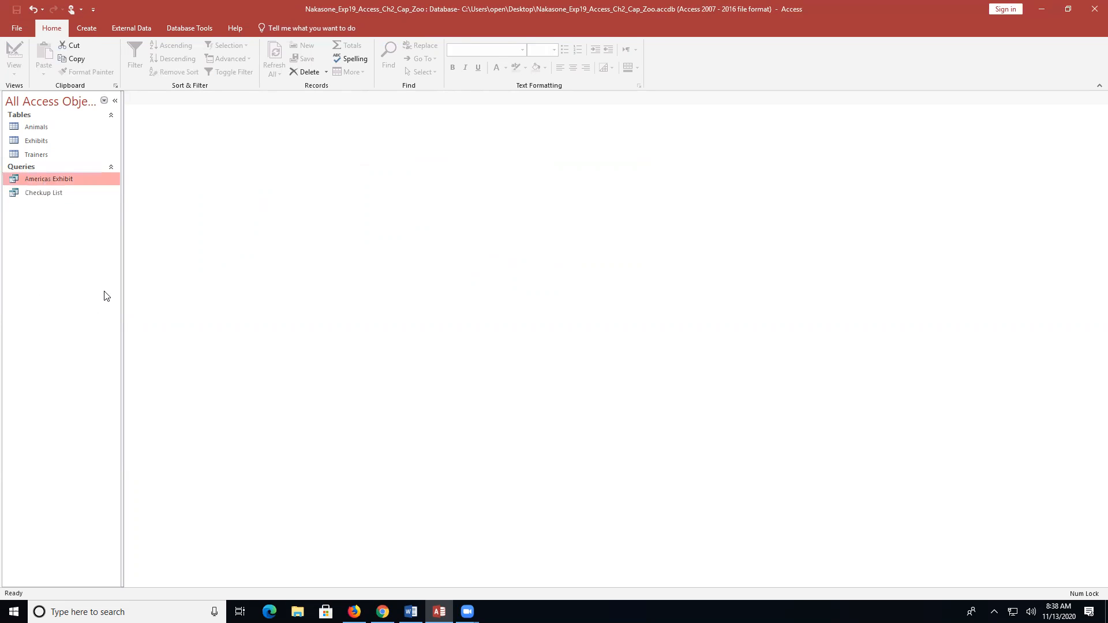
{"action": "right_click", "coordinate": [50, 180]}
{"action": "left_click", "coordinate": [84, 283]}
{"action": "right_click", "coordinate": [50, 265]}
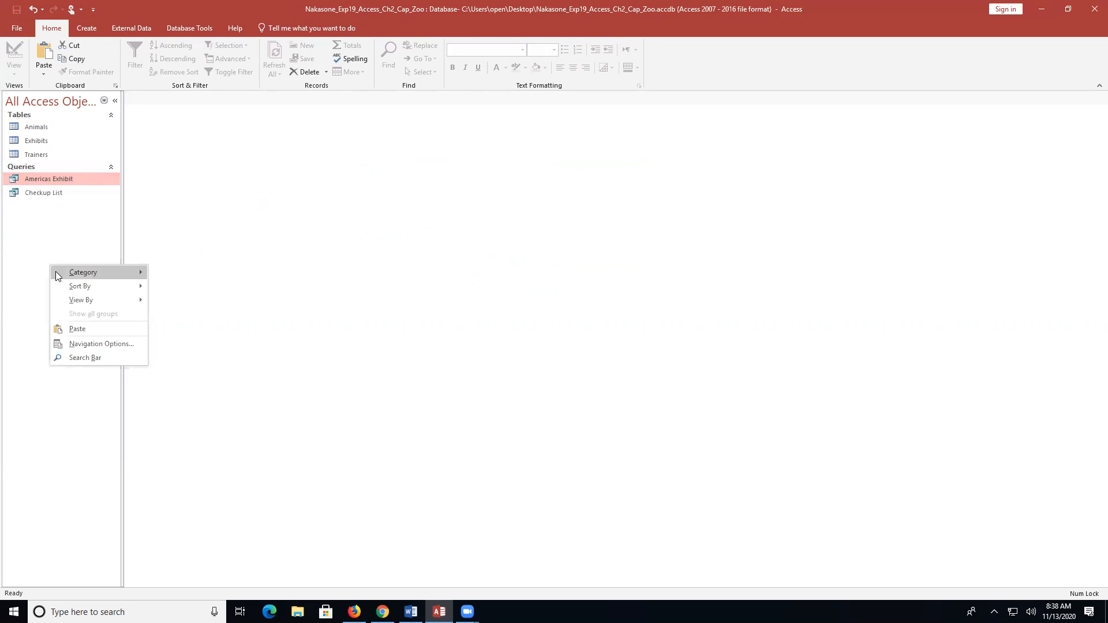
{"action": "left_click", "coordinate": [77, 330]}
{"action": "left_click", "coordinate": [508, 212]}
{"action": "key", "text": "BackSpace"}
{"action": "key", "text": "BackSpace"}
{"action": "key", "text": "BackSpace"}
{"action": "key", "text": "BackSpace"}
{"action": "key", "text": "BackSpace"}
{"action": "key", "text": "BackSpace"}
{"action": "key", "text": "BackSpace"}
{"action": "key", "text": "BackSpace"}
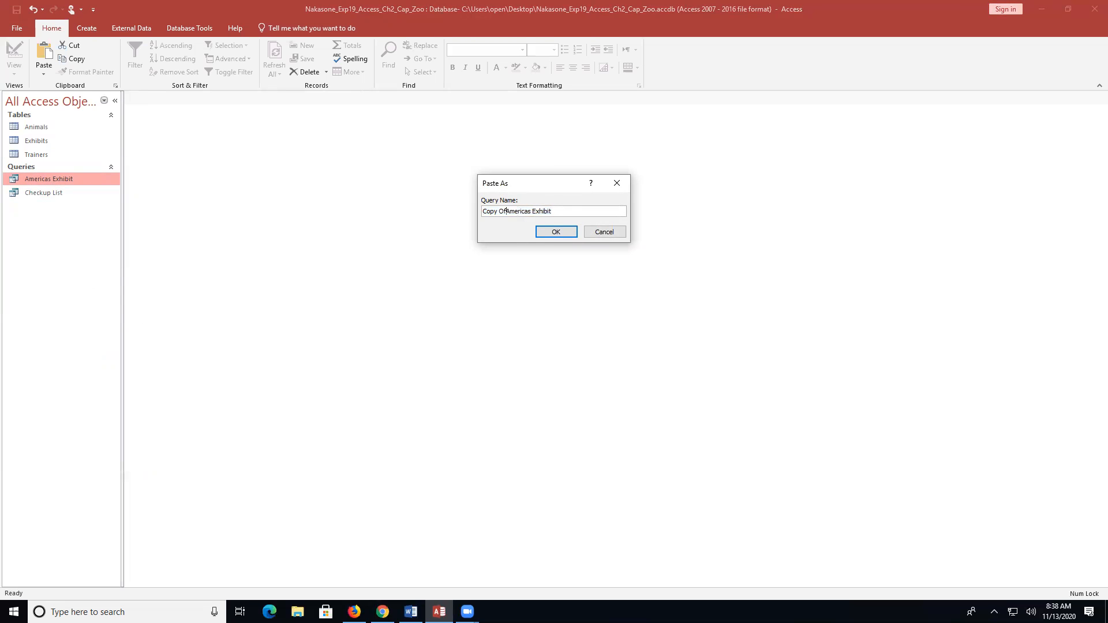
{"action": "type", "text": "Asian"}
{"action": "key", "text": "Delete"}
{"action": "key", "text": "Delete"}
{"action": "key", "text": "Delete"}
{"action": "key", "text": "Delete"}
{"action": "key", "text": "Delete"}
{"action": "key", "text": "Delete"}
{"action": "key", "text": "Delete"}
{"action": "key", "text": "Delete"}
{"action": "key", "text": "Delete"}
{"action": "left_click", "coordinate": [555, 231]}
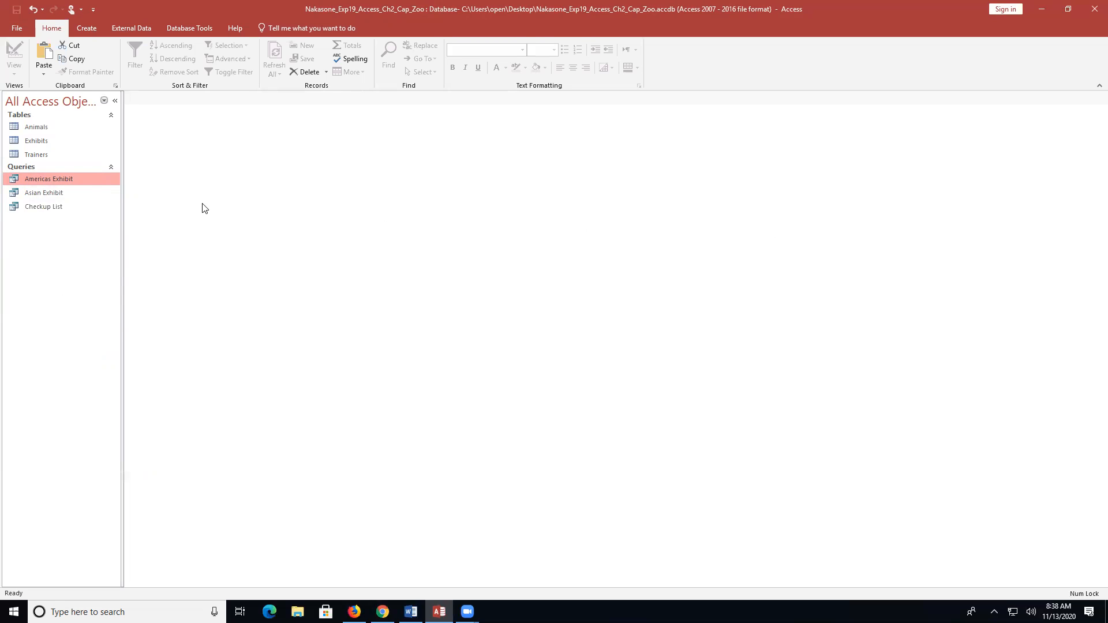
Step: Try running the Americas Exhibit query with [Asian Exhibit] as the ExhibitName criterion
{"action": "right_click", "coordinate": [82, 180]}
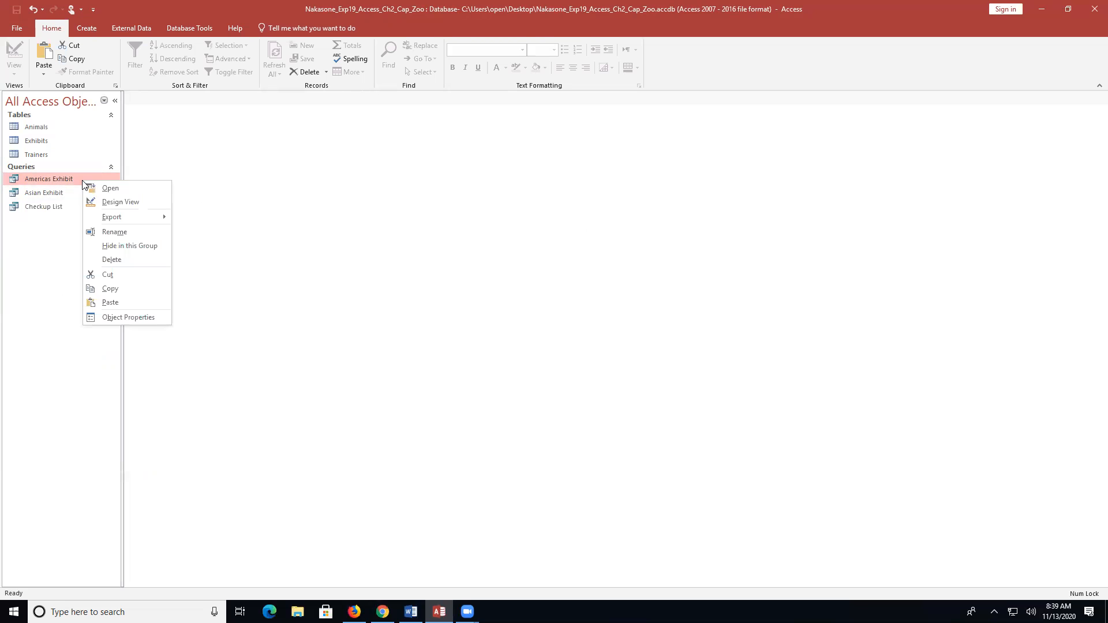
{"action": "left_click", "coordinate": [112, 201]}
{"action": "left_click_drag", "start_coordinate": [347, 496], "coordinate": [251, 496]}
{"action": "type", "text": "[Asian Exhibit]"}
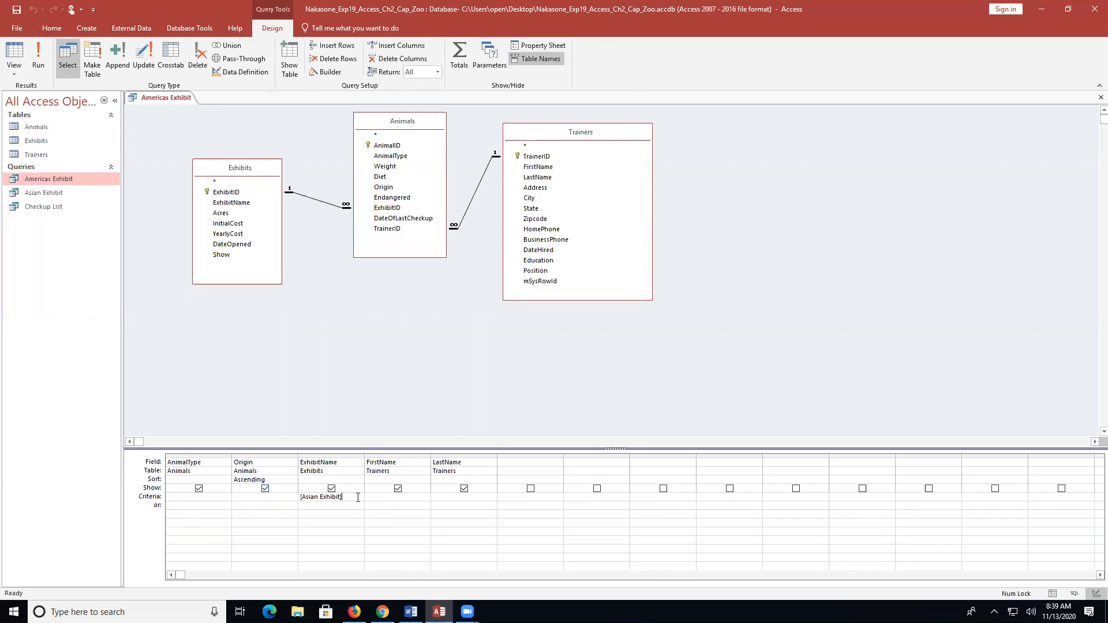
{"action": "left_click_drag", "start_coordinate": [358, 497], "coordinate": [247, 496]}
{"action": "type", "text": "[Asian Exhibit]"}
{"action": "left_click", "coordinate": [38, 57]}
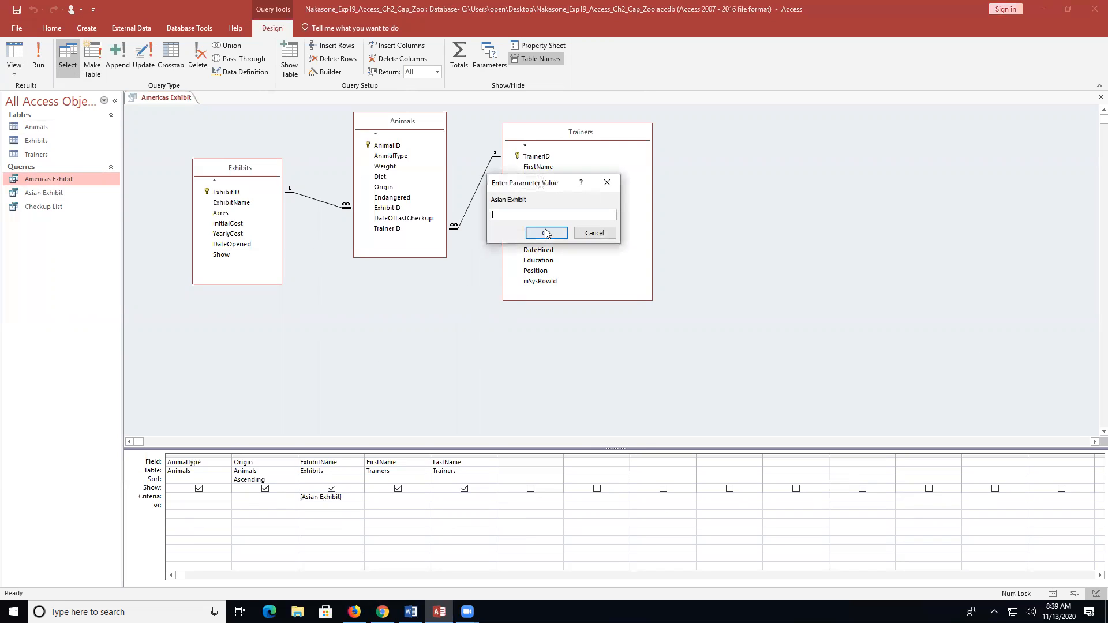
{"action": "left_click", "coordinate": [594, 233]}
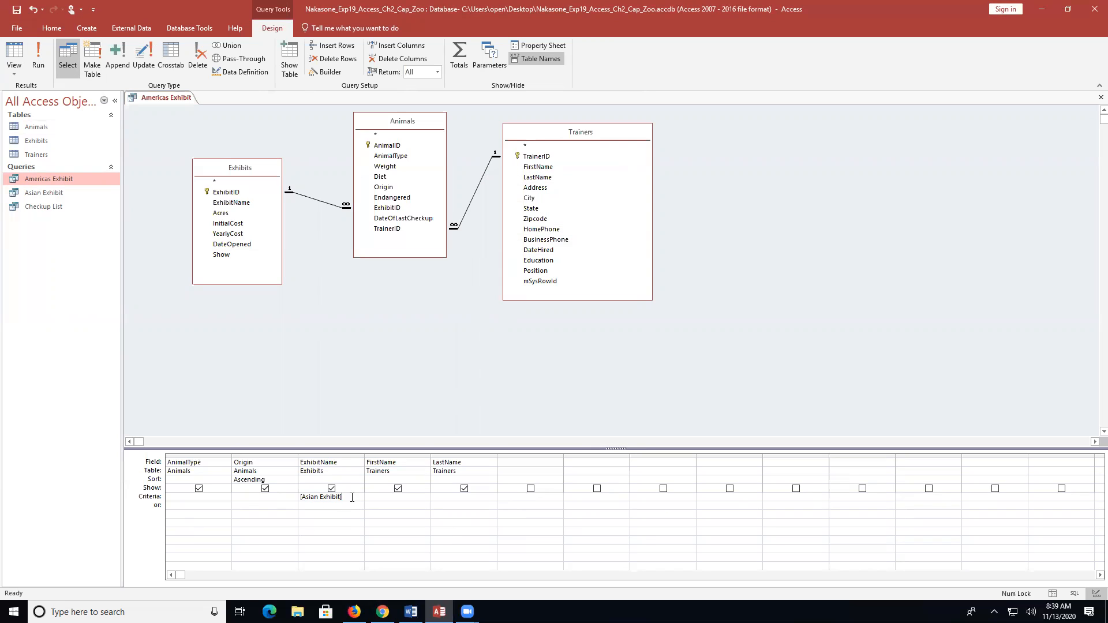
Step: Run the Americas Exhibit query with the ExhibitName criterion "Asia" and close it without saving the design changes
{"action": "left_click_drag", "start_coordinate": [352, 497], "coordinate": [281, 499]}
{"action": "type", "text": "\"Asia"}
{"action": "left_click", "coordinate": [40, 55]}
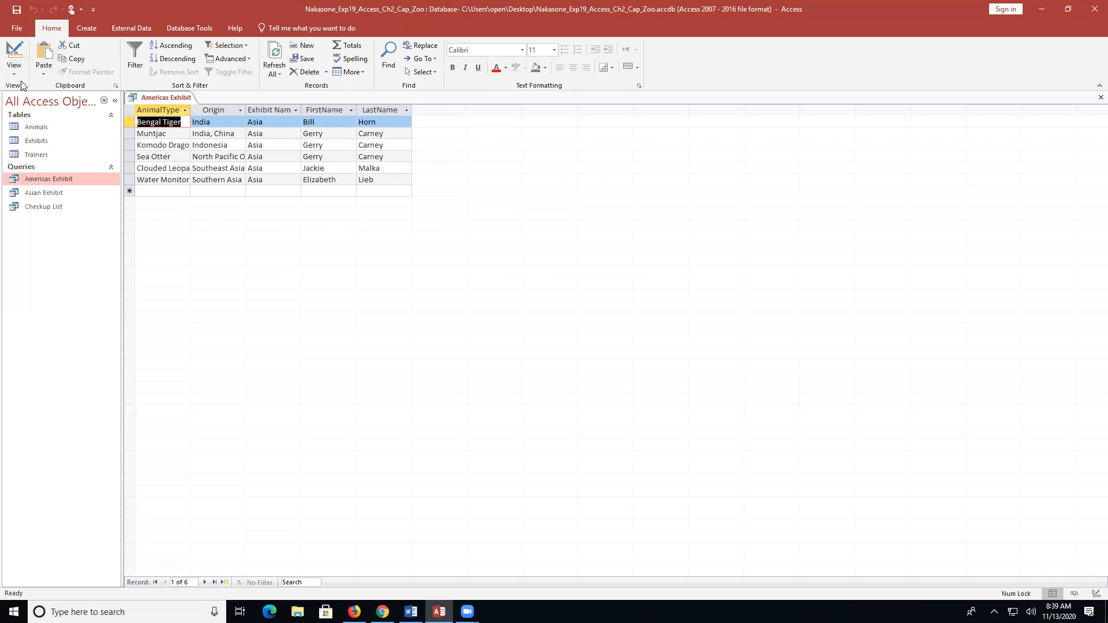
{"action": "right_click", "coordinate": [151, 98]}
{"action": "left_click", "coordinate": [170, 120]}
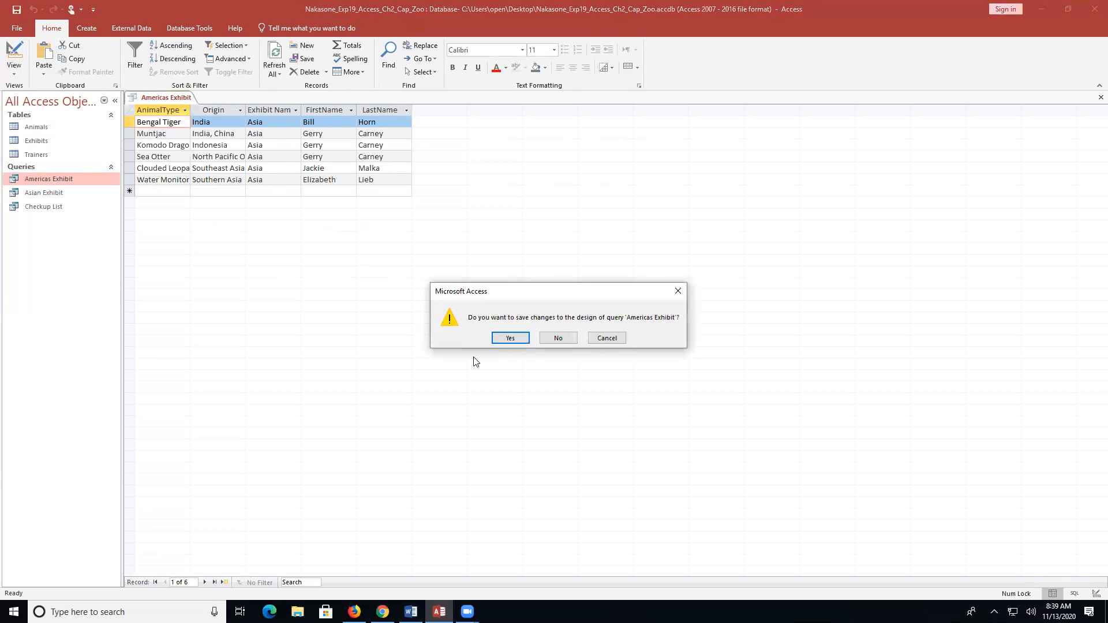
{"action": "left_click", "coordinate": [558, 338]}
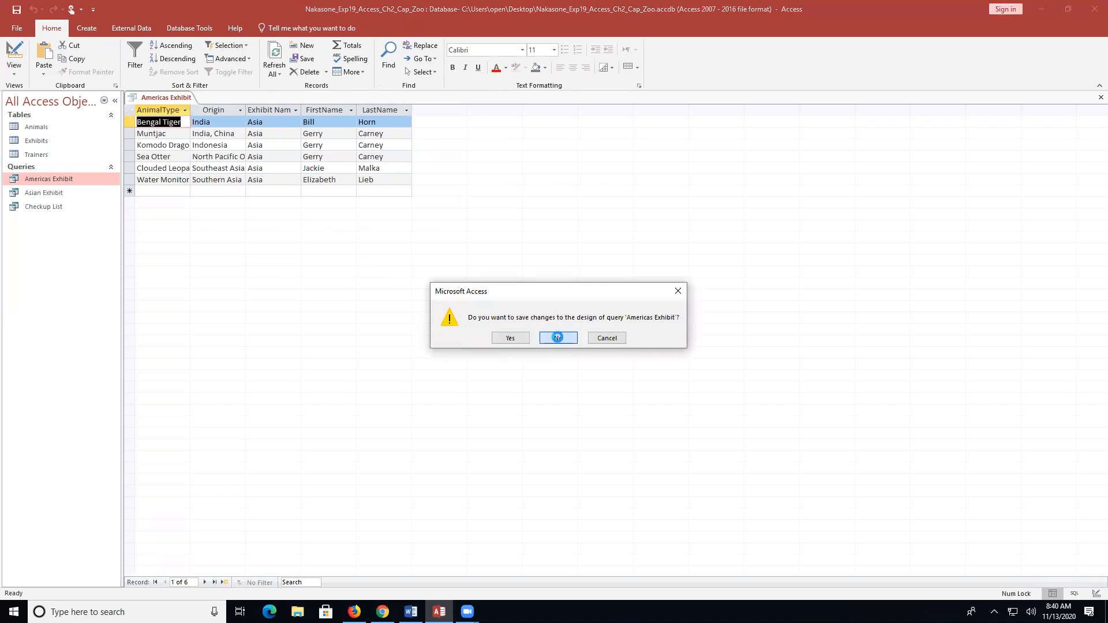
Step: Open the Americas Exhibit query in Design View to check its ExhibitName criterion, and close it
{"action": "double_click", "coordinate": [73, 182]}
{"action": "right_click", "coordinate": [80, 172]}
{"action": "left_click", "coordinate": [55, 178]}
{"action": "right_click", "coordinate": [56, 178]}
{"action": "left_click", "coordinate": [111, 199]}
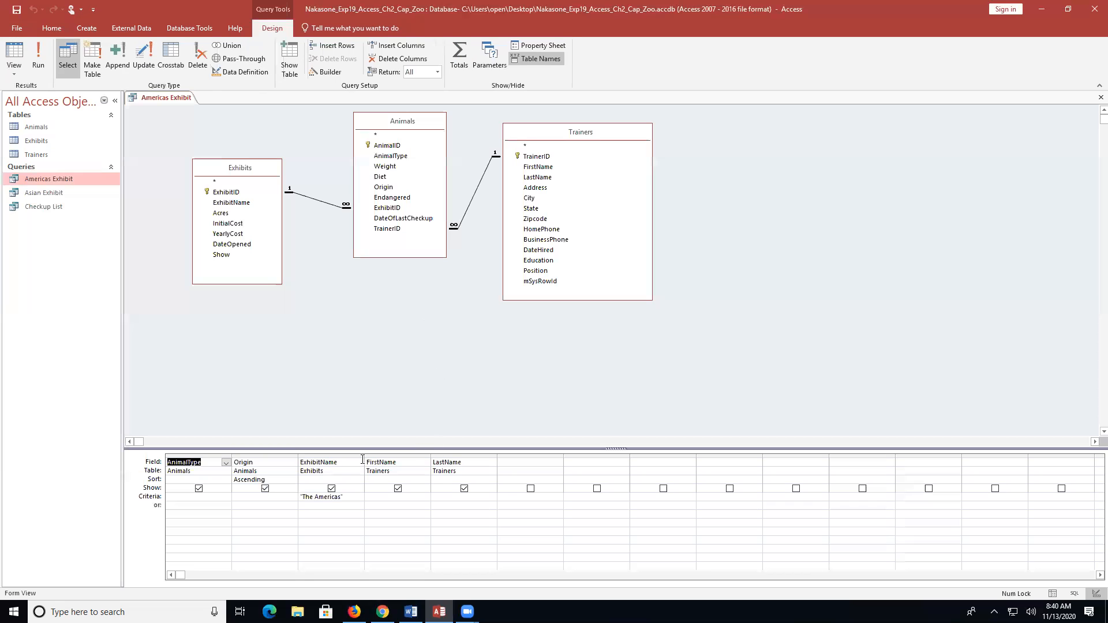
{"action": "left_click", "coordinate": [70, 192]}
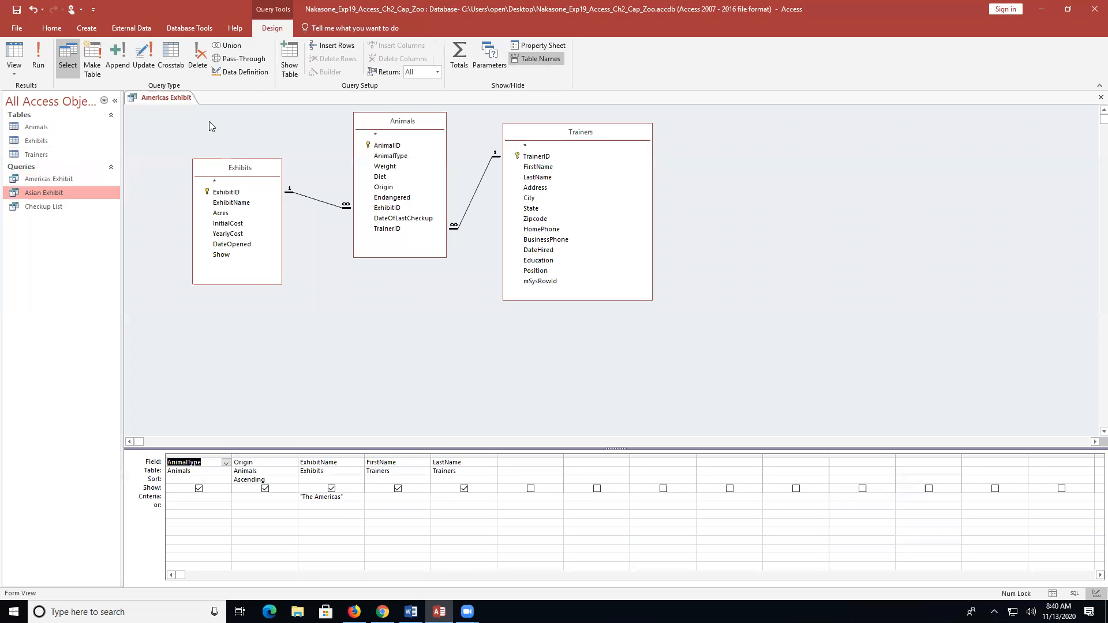
{"action": "left_click", "coordinate": [1100, 97]}
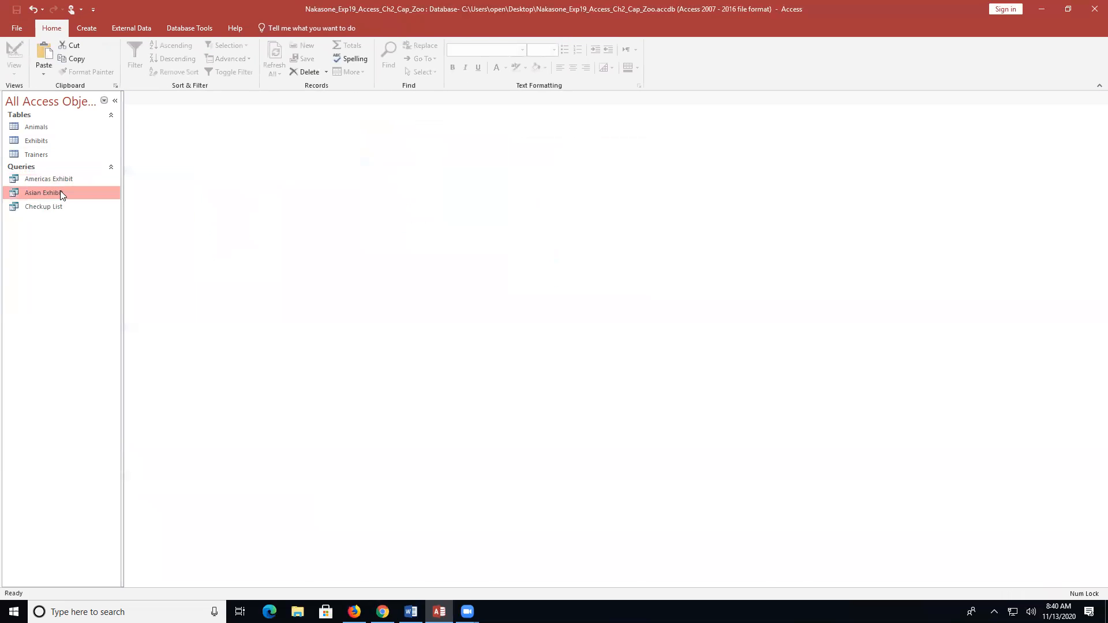
Step: Open the Asian Exhibit query in Design View and replace its ExhibitName criterion with "Asia"
{"action": "right_click", "coordinate": [59, 192]}
{"action": "left_click", "coordinate": [97, 216]}
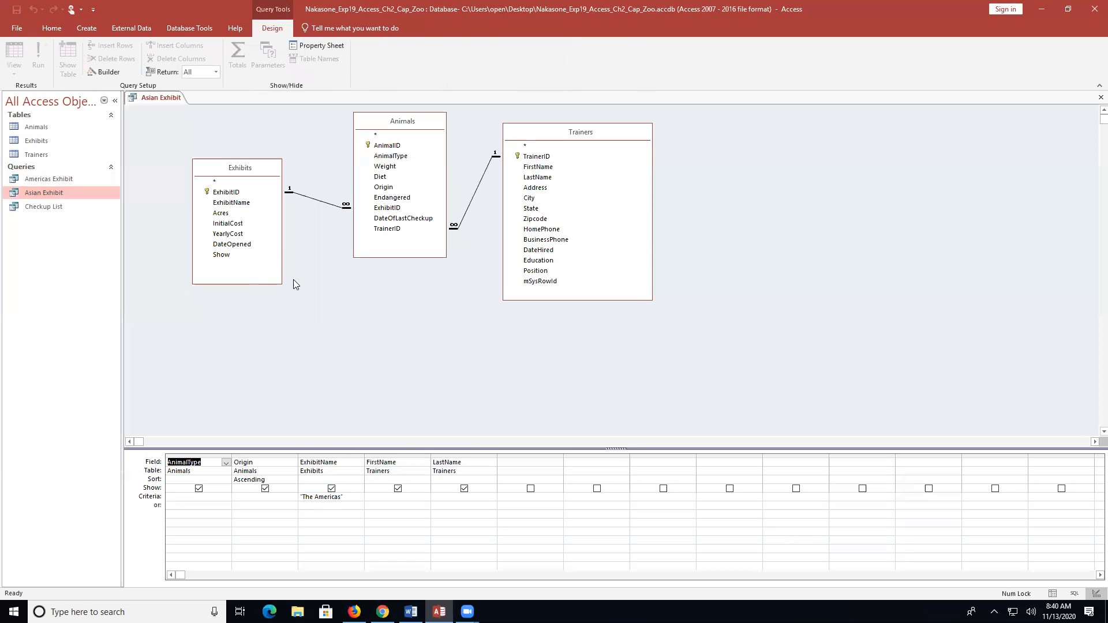
{"action": "left_click", "coordinate": [341, 497]}
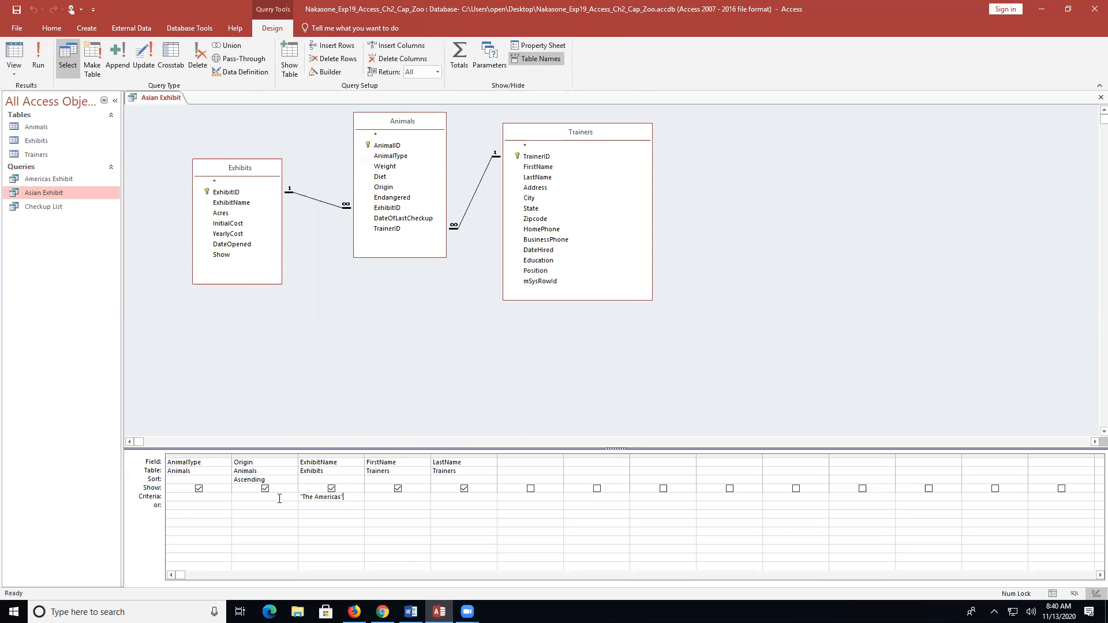
{"action": "key", "text": "BackSpace"}
{"action": "key", "text": "BackSpace"}
{"action": "key", "text": "BackSpace"}
{"action": "key", "text": "BackSpace"}
{"action": "key", "text": "BackSpace"}
{"action": "key", "text": "BackSpace"}
{"action": "key", "text": "BackSpace"}
{"action": "key", "text": "BackSpace"}
{"action": "key", "text": "BackSpace"}
{"action": "key", "text": "BackSpace"}
{"action": "key", "text": "BackSpace"}
{"action": "key", "text": "BackSpace"}
{"action": "key", "text": "BackSpace"}
Step: Run the Asian Exhibit query and close it, saving the design changes
{"action": "left_click", "coordinate": [38, 57]}
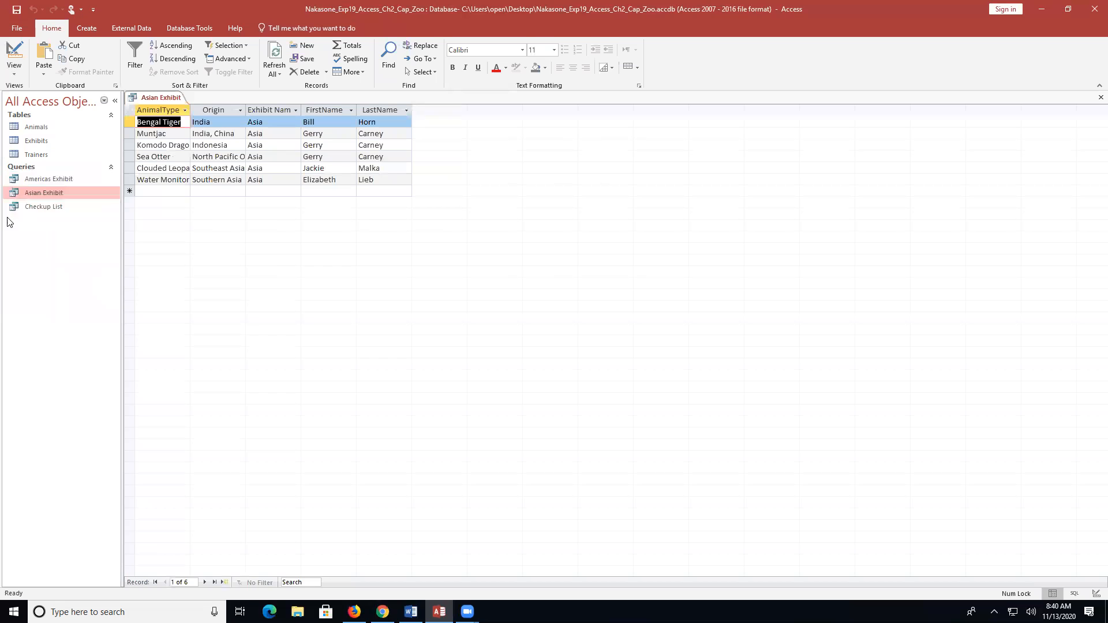
{"action": "right_click", "coordinate": [180, 99]}
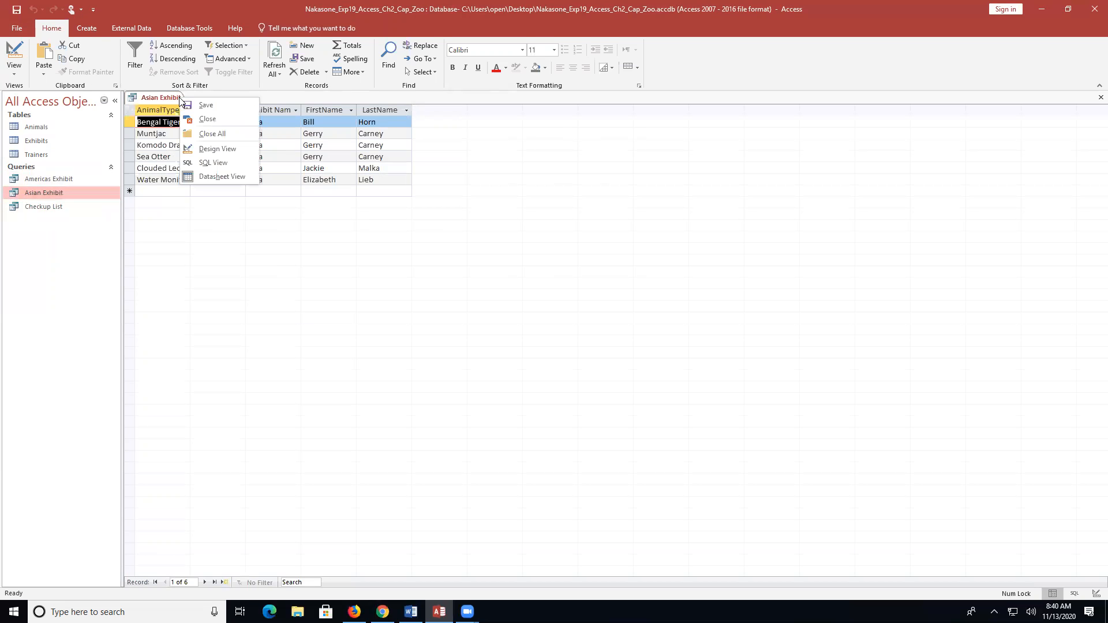
{"action": "left_click", "coordinate": [197, 119]}
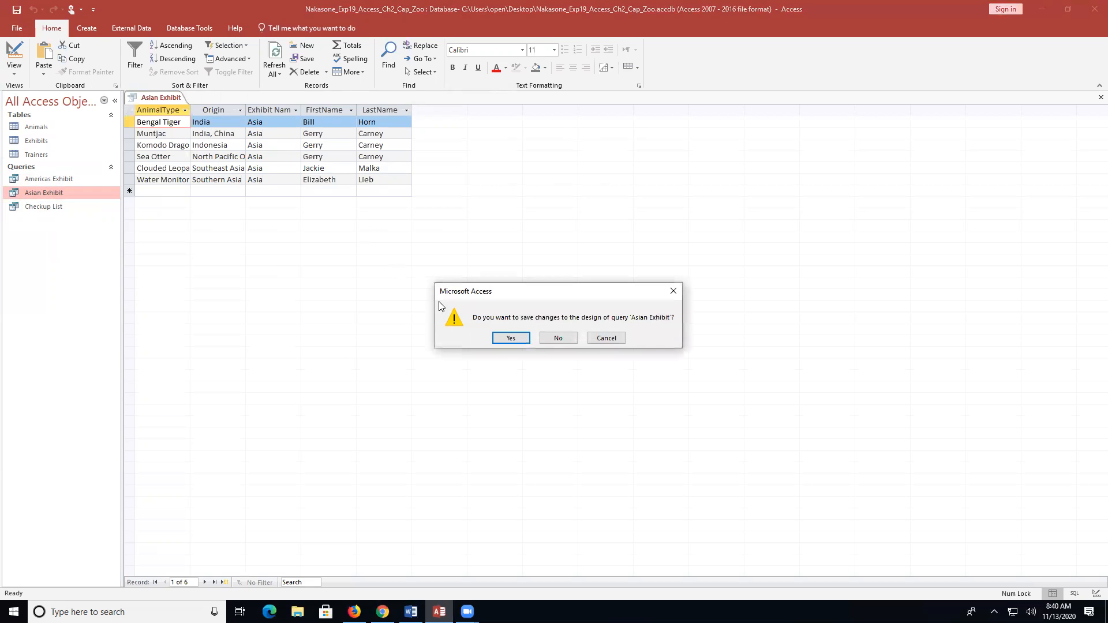
{"action": "left_click", "coordinate": [513, 338]}
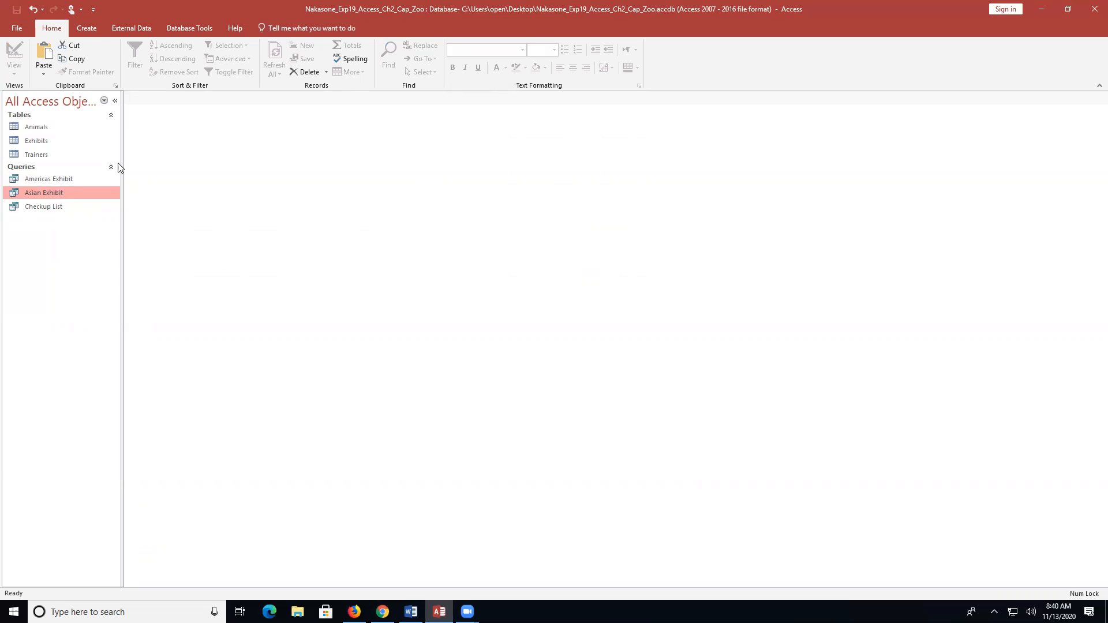
Step: Exit Access, allowing the clipboard to be emptied, and switch to the assignment page in Chrome
{"action": "left_click", "coordinate": [1092, 13]}
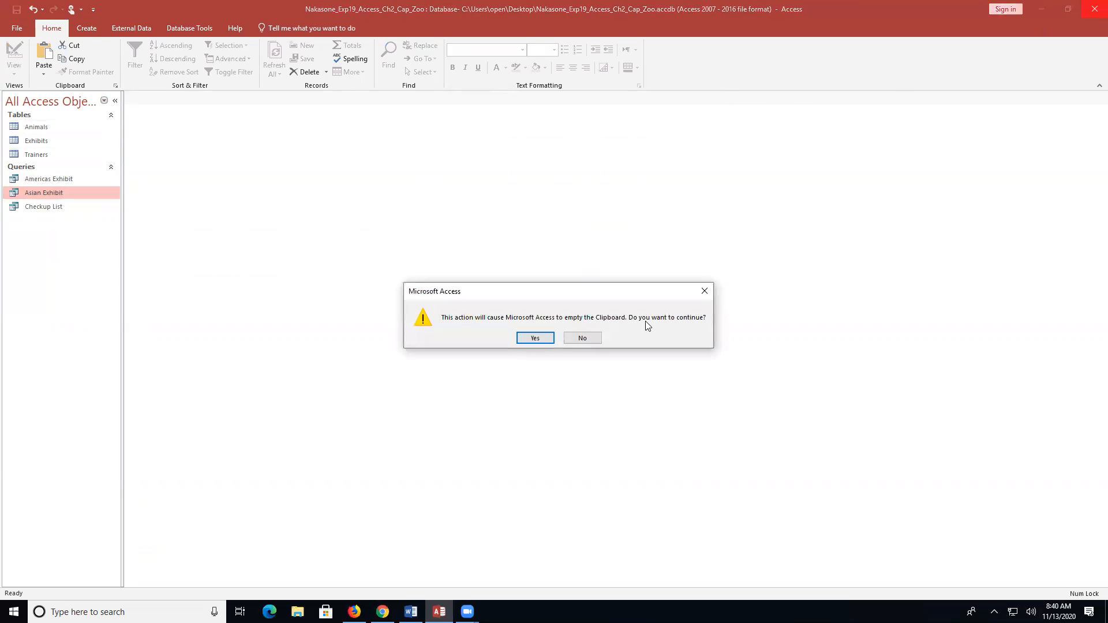
{"action": "left_click", "coordinate": [534, 338]}
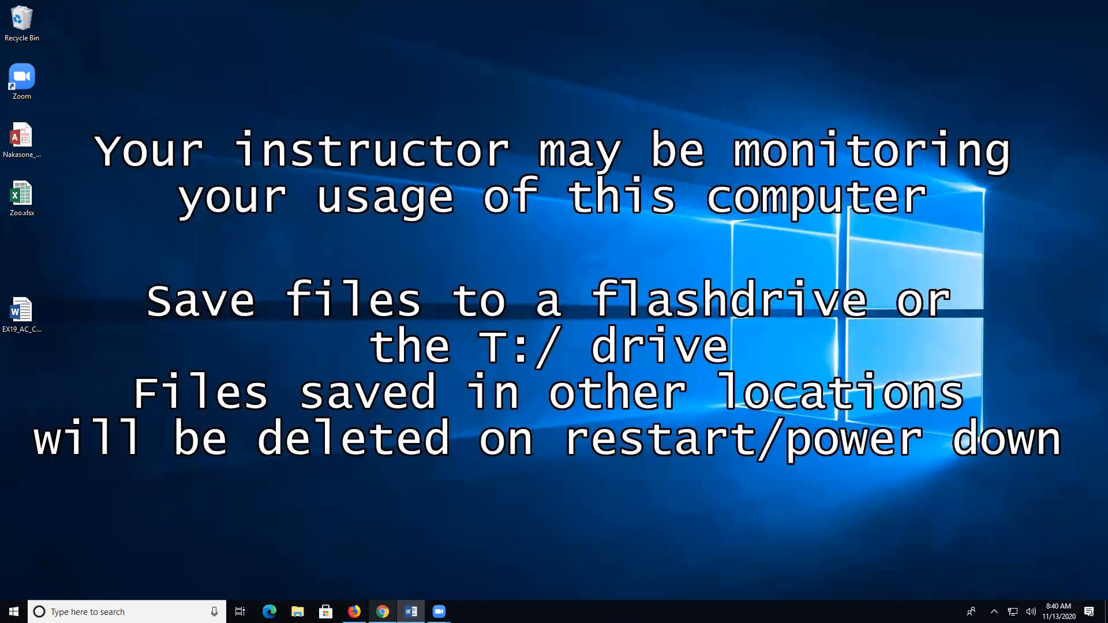
{"action": "left_click", "coordinate": [383, 611]}
Step: Upload the Access Ch2 Cap Zoo database from the Desktop as the completed assignment and submit it for grading
{"action": "left_click", "coordinate": [712, 315]}
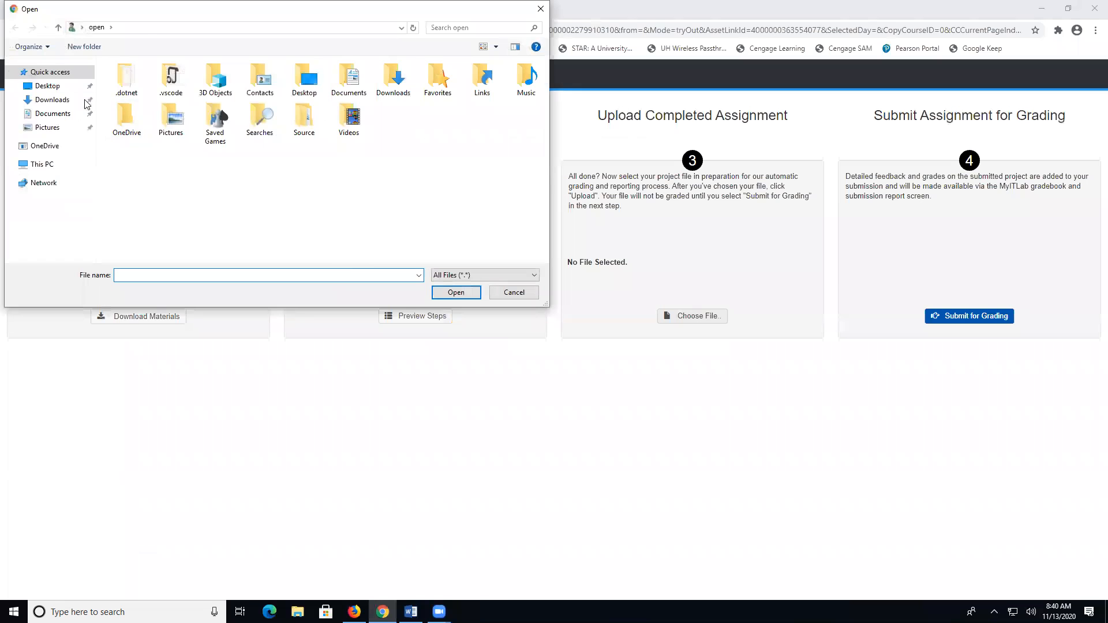
{"action": "left_click", "coordinate": [81, 87]}
{"action": "left_click", "coordinate": [179, 92]}
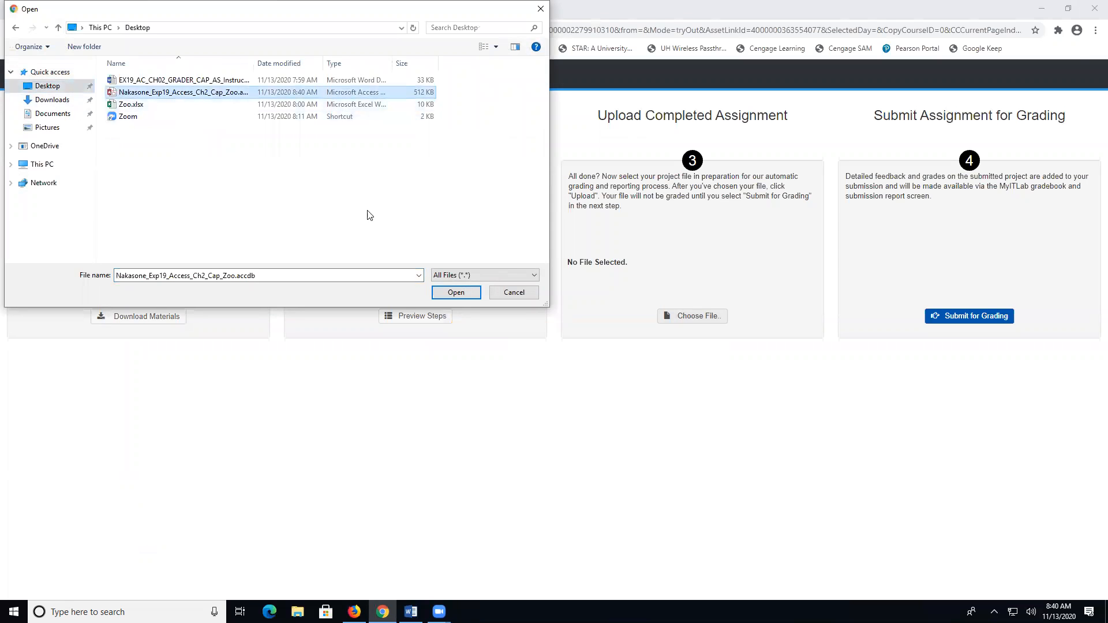
{"action": "left_click", "coordinate": [434, 293]}
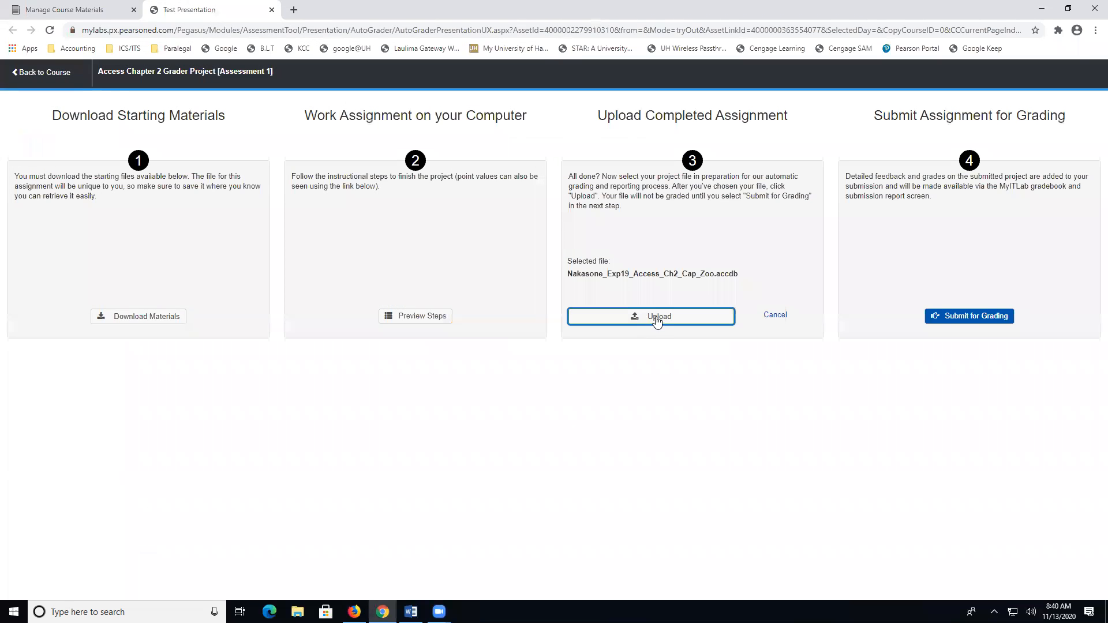
{"action": "left_click", "coordinate": [657, 318]}
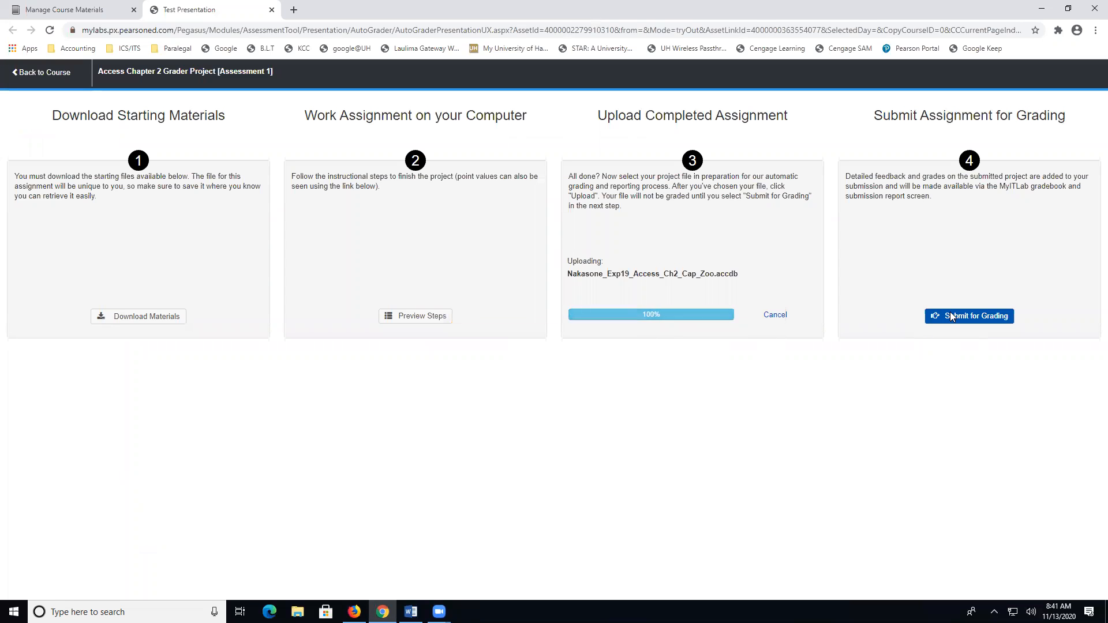
{"action": "left_click", "coordinate": [976, 327]}
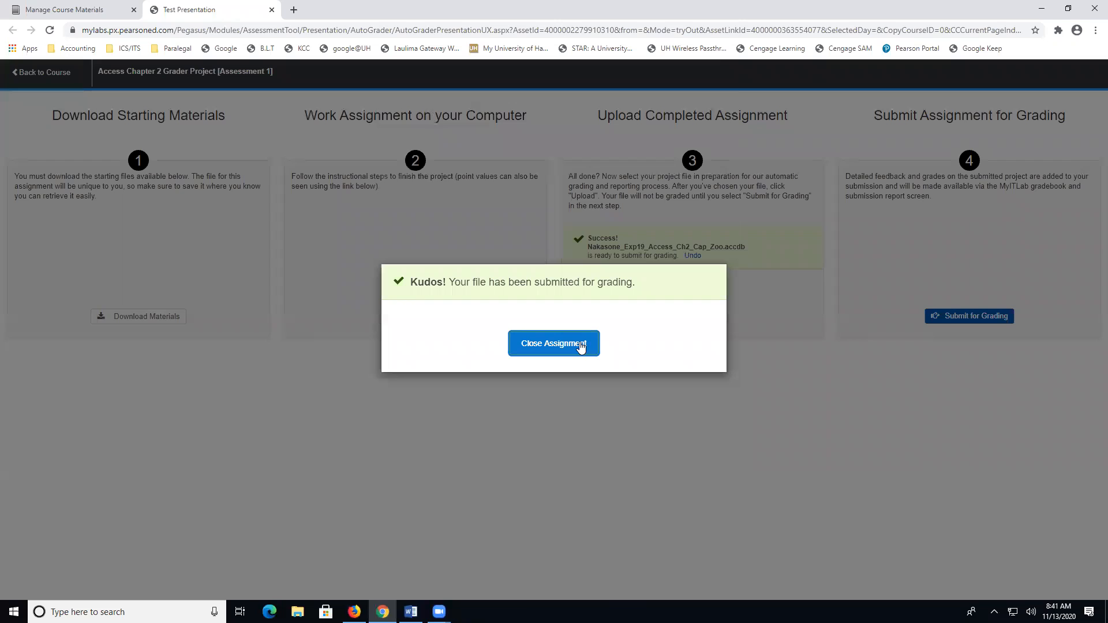
{"action": "left_click", "coordinate": [580, 345]}
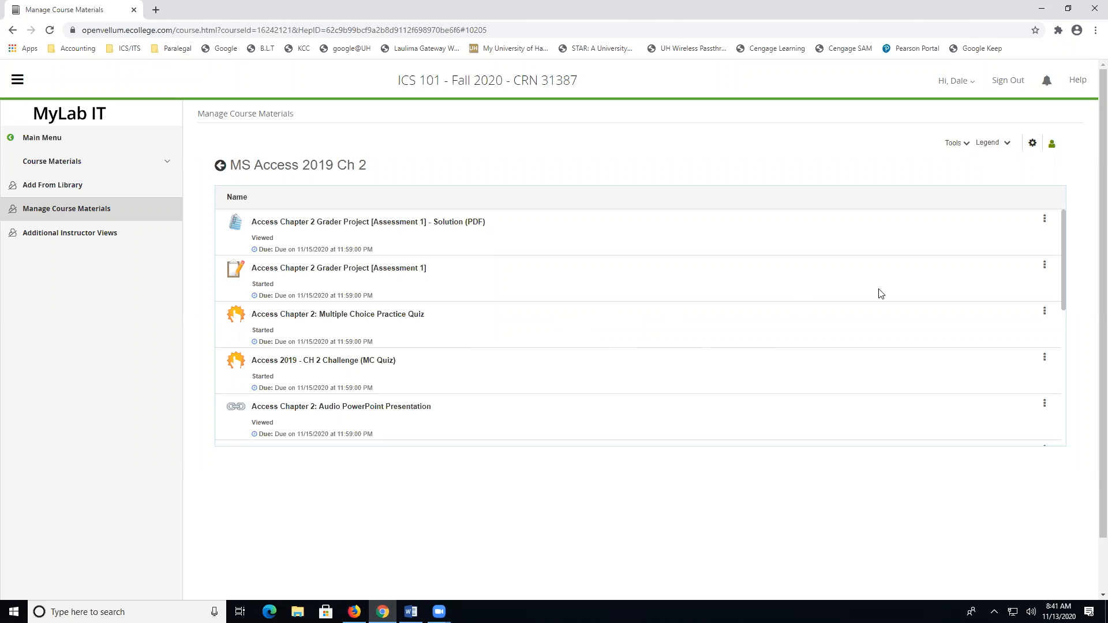
Step: Open the submissions of Access Chapter 2 Grader Project [Assessment 1] and look through the student list for the submitted attempt
{"action": "left_click", "coordinate": [1044, 271]}
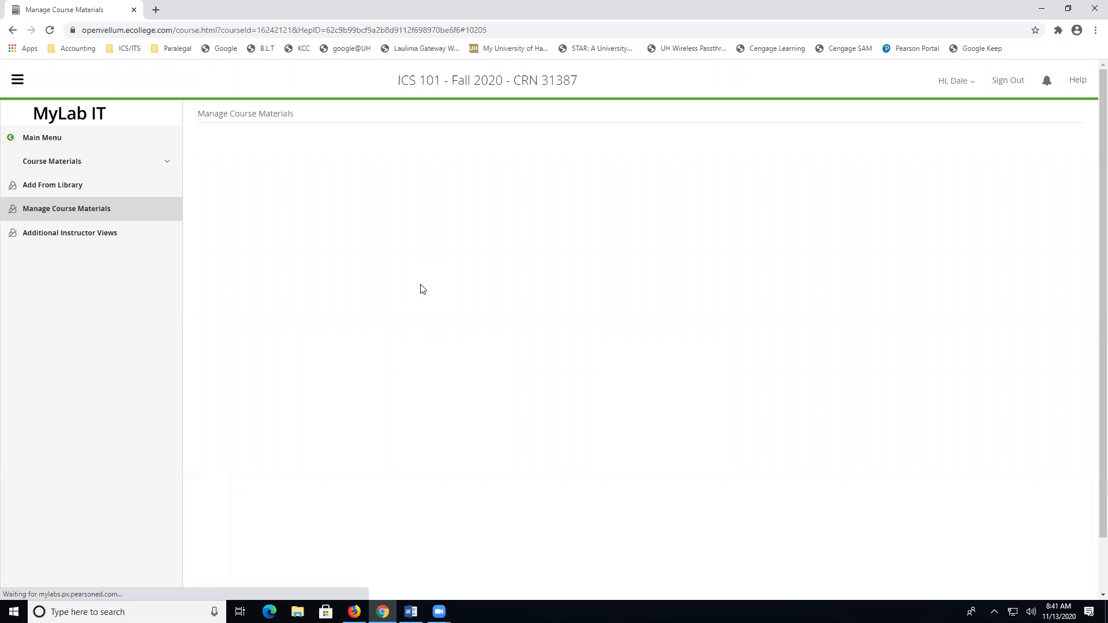
{"action": "scroll", "coordinate": [421, 288], "scroll_direction": "down", "scroll_amount": 5}
{"action": "scroll", "coordinate": [422, 288], "scroll_direction": "down", "scroll_amount": 3}
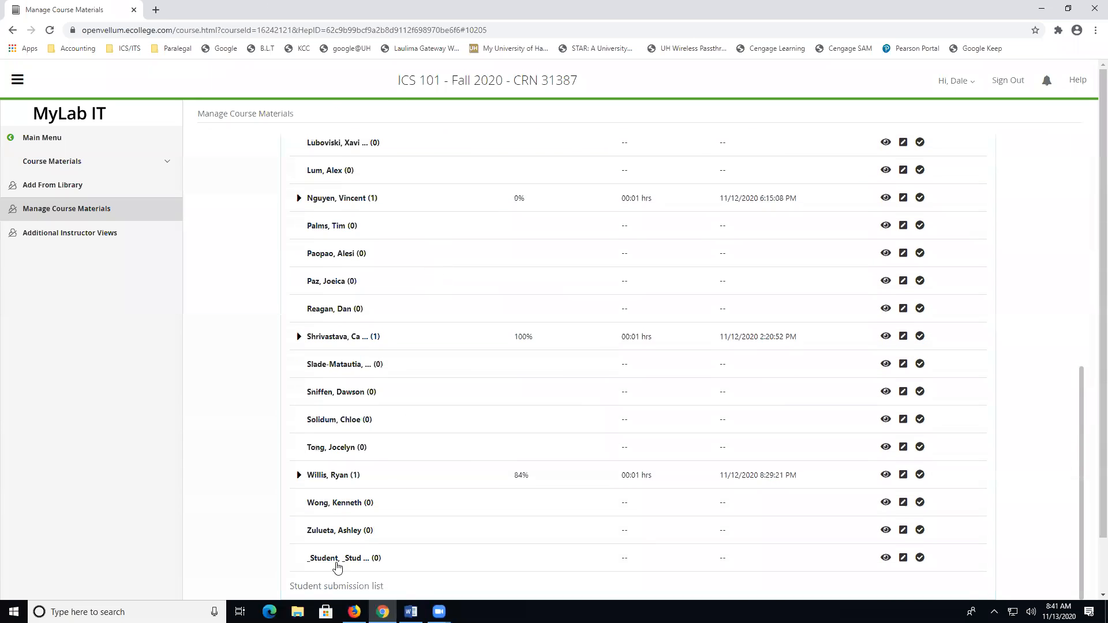
{"action": "scroll", "coordinate": [366, 167], "scroll_direction": "up", "scroll_amount": 8}
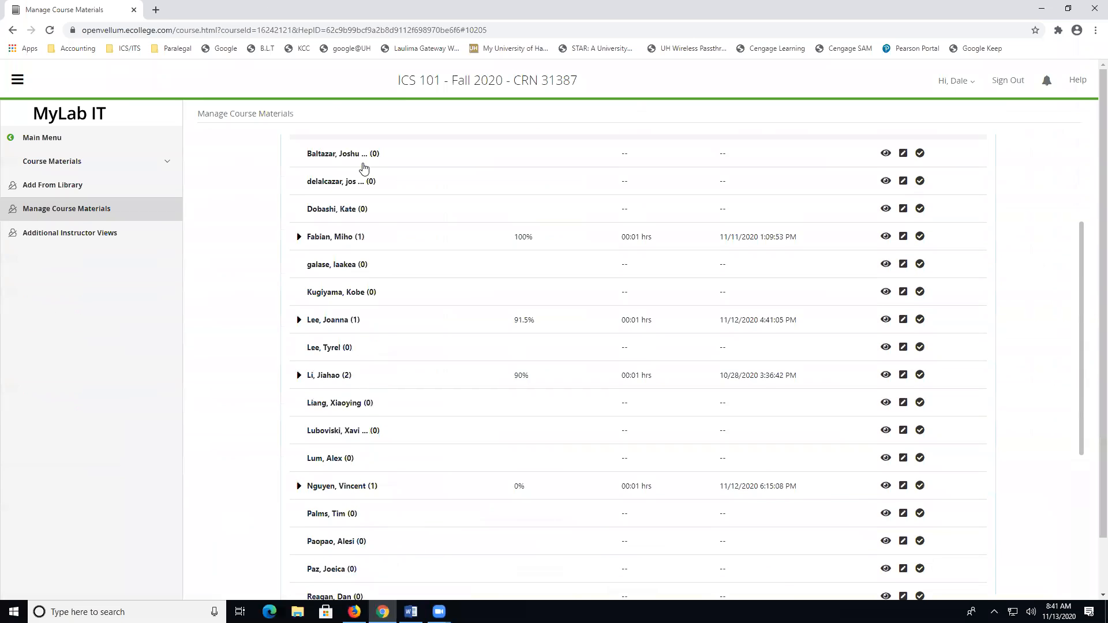
{"action": "left_click", "coordinate": [365, 188]}
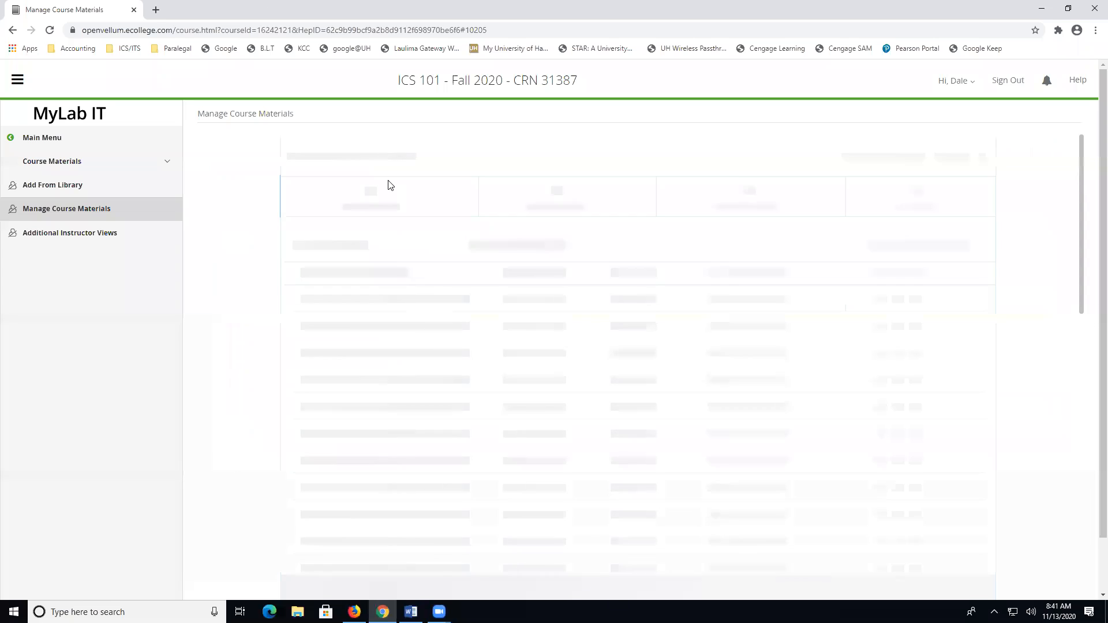